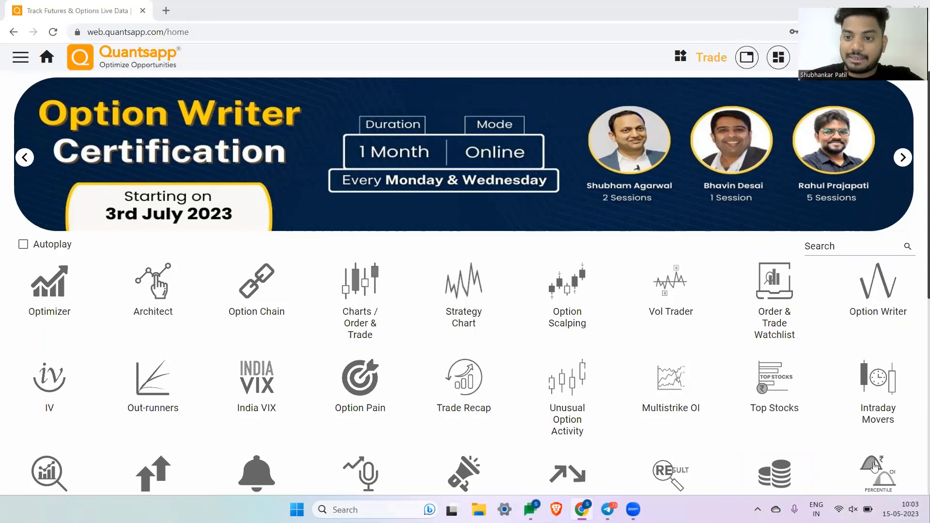
Launch Option Architect from the Architect tile on the home page.
click(178, 303)
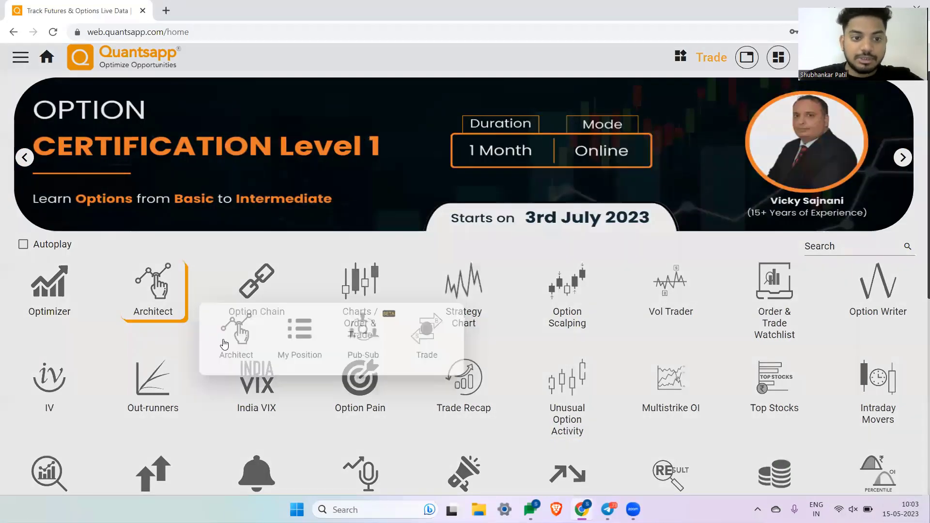
click(225, 343)
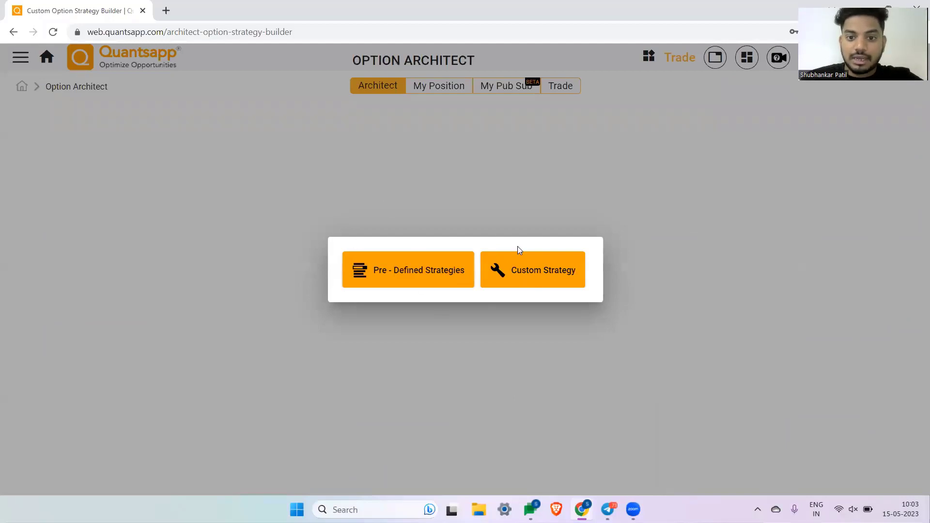
Start a custom strategy on RELIANCE and add the bought 2480 CE leg.
click(532, 274)
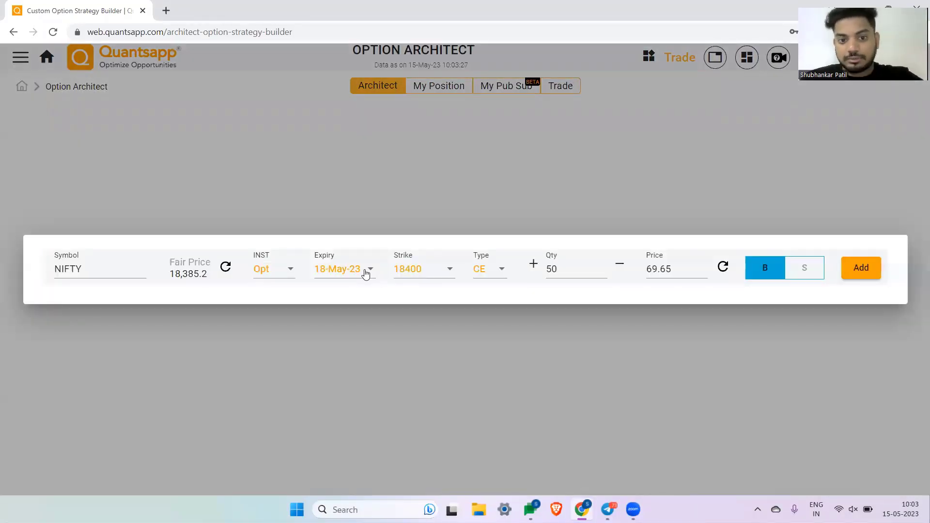
click(100, 271)
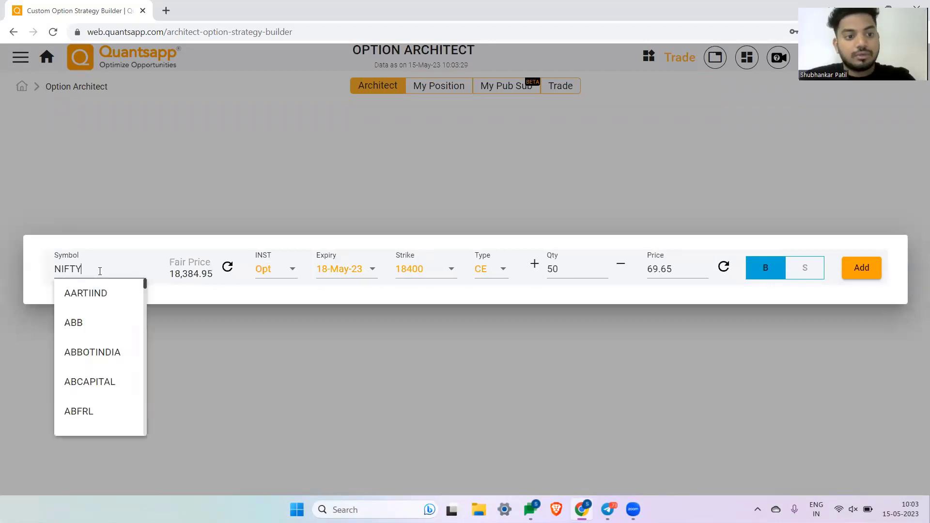
text(REL)
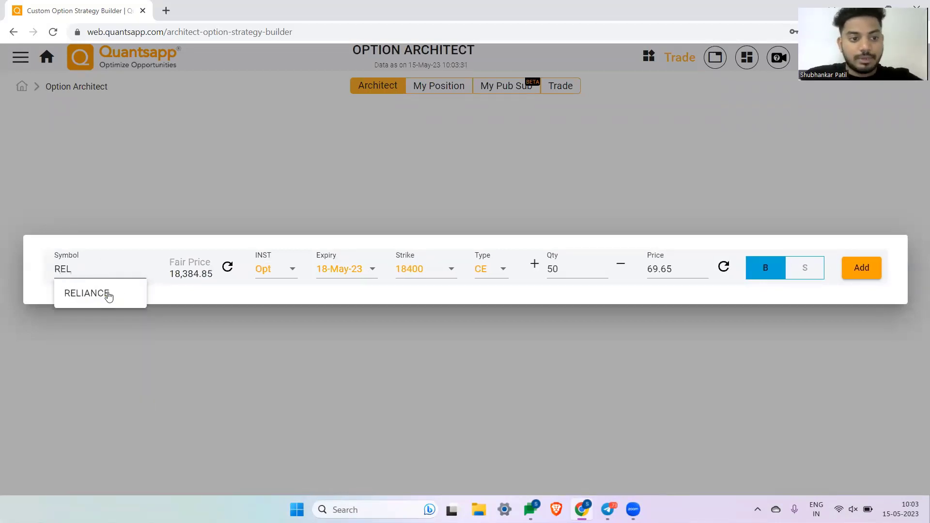
click(110, 295)
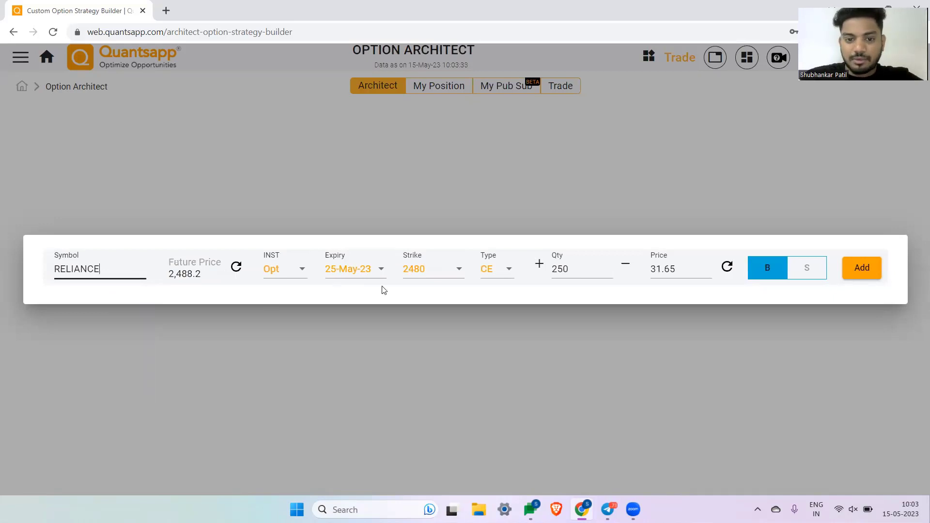
click(861, 268)
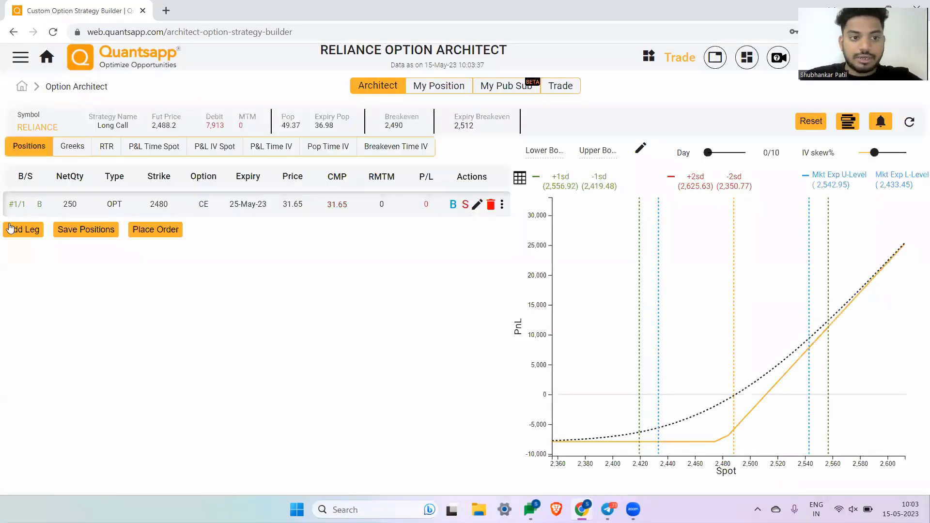
Add a matching 2480 PE leg to complete the Long Straddle.
click(11, 229)
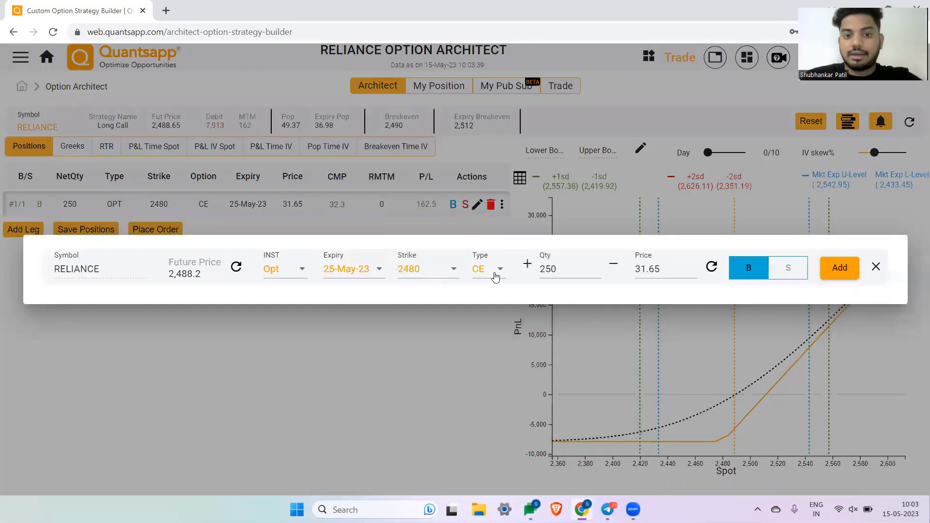
click(493, 274)
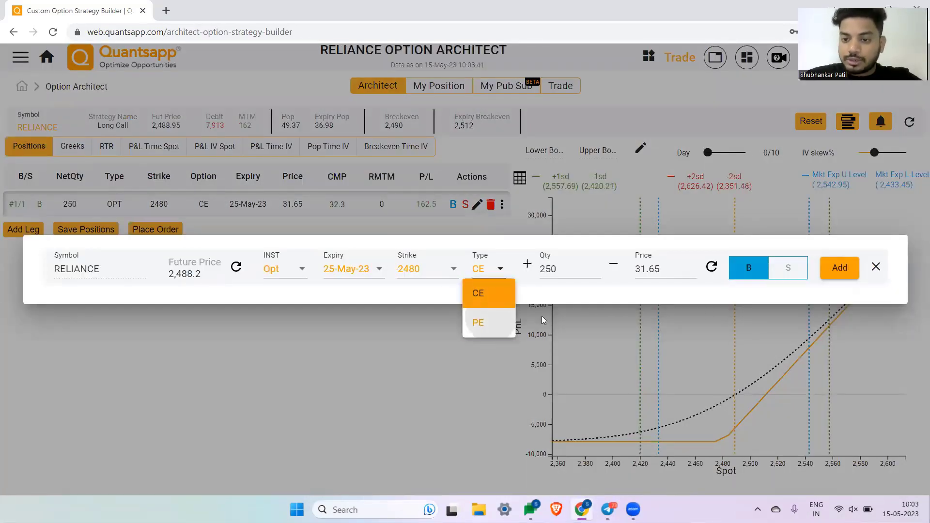
click(478, 322)
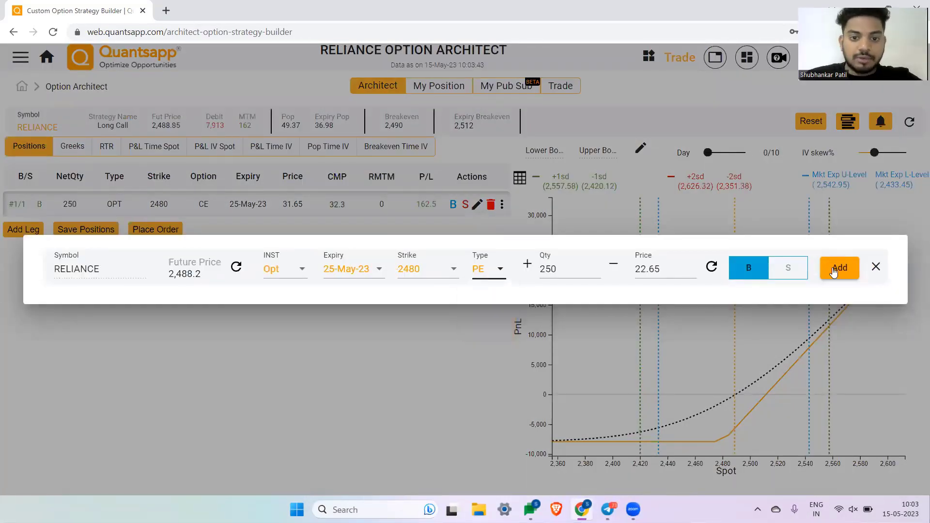
click(838, 268)
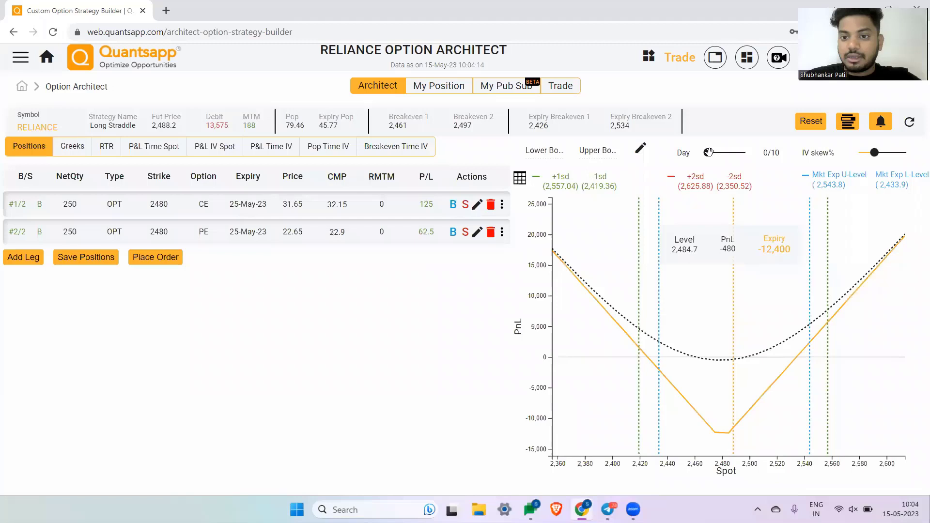
drag(707, 153, 715, 154)
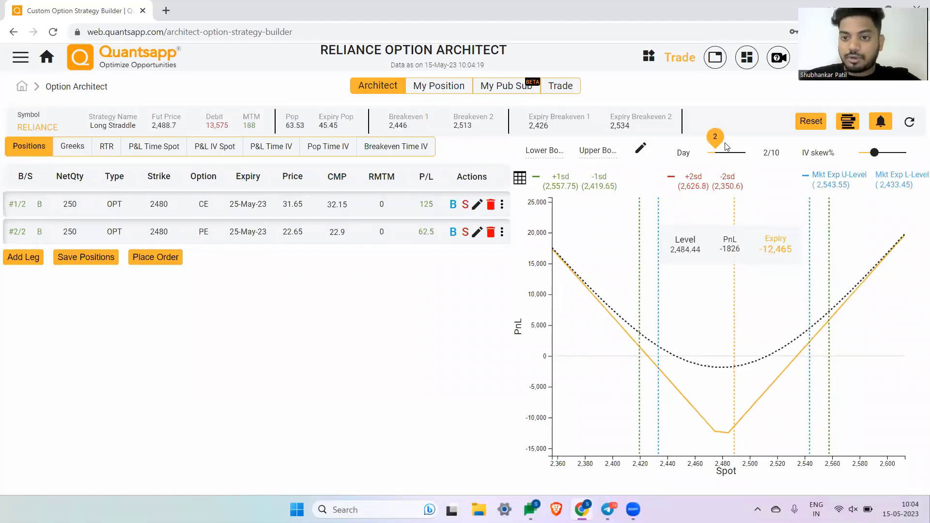
drag(715, 153, 708, 153)
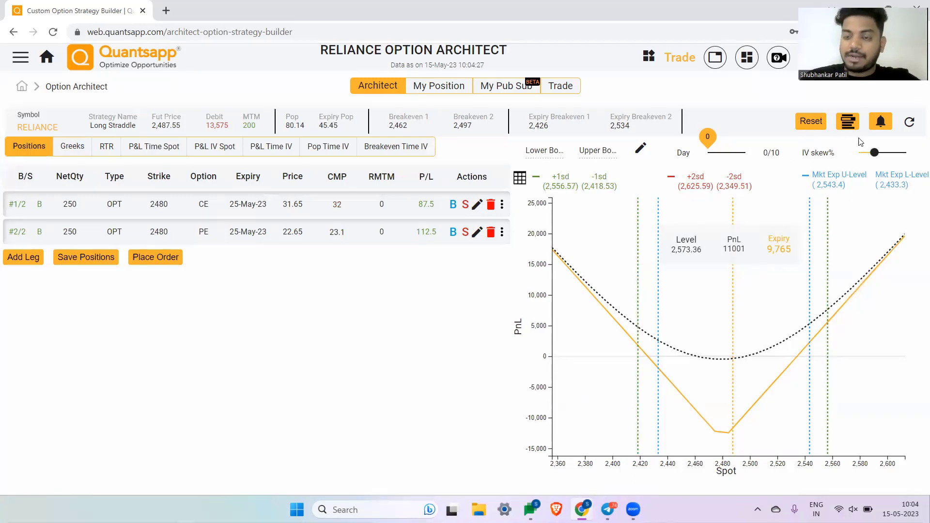
drag(874, 153, 871, 154)
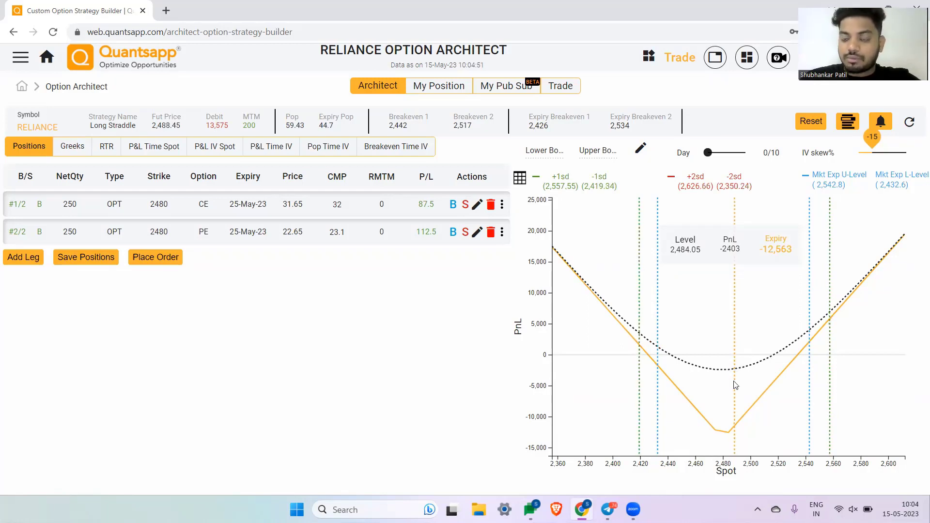
drag(871, 141, 868, 143)
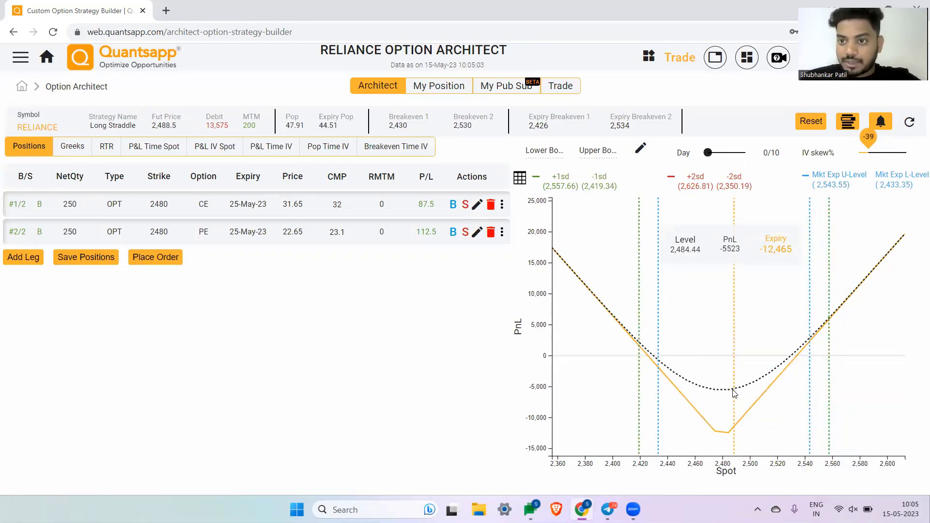
drag(860, 140, 874, 148)
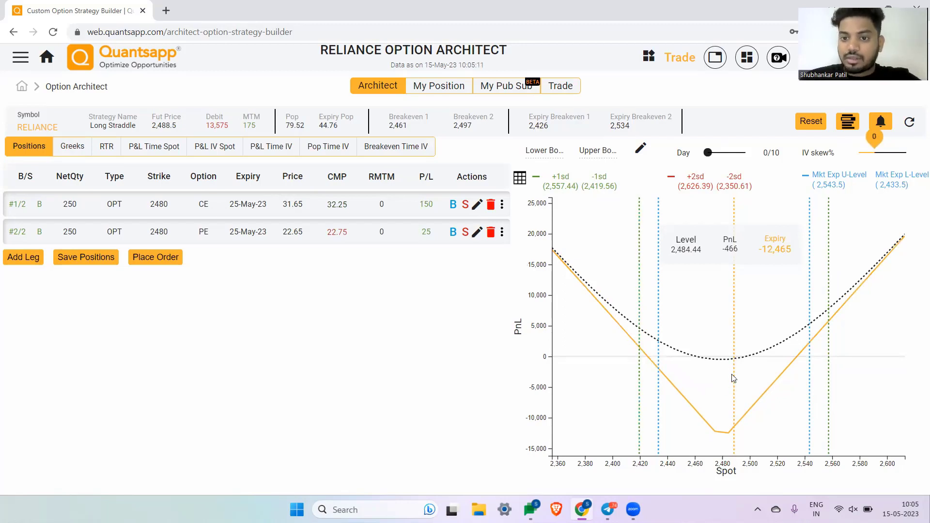
click(870, 139)
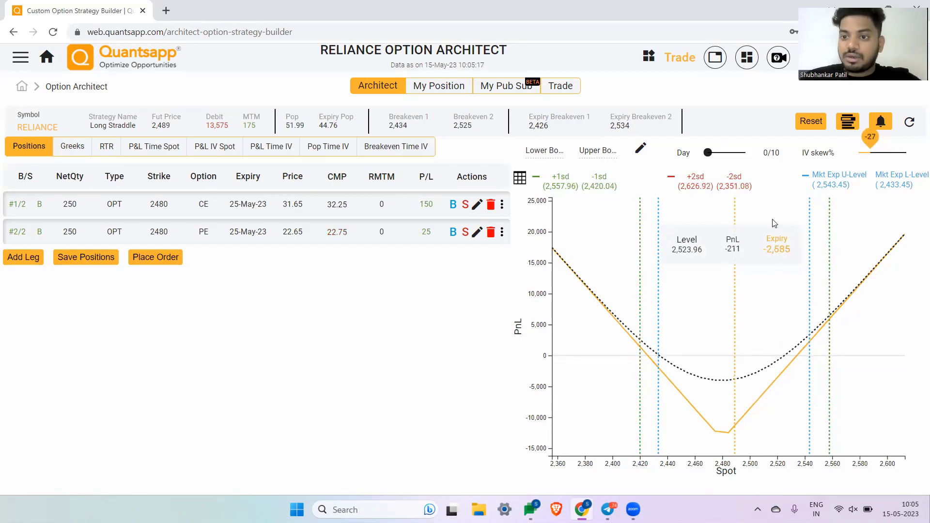
drag(870, 140, 874, 142)
Show the straddle's Greeks and highlight the total Vega of 848.19.
click(72, 146)
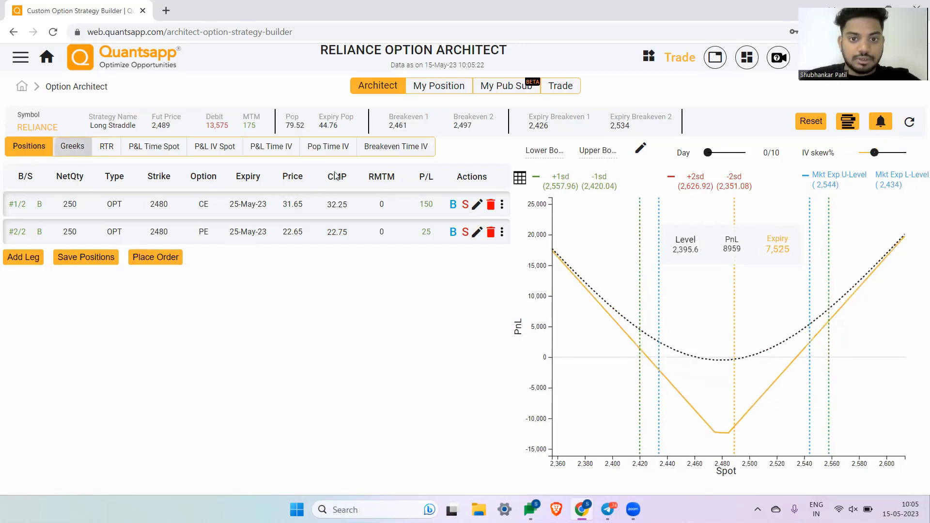
click(446, 147)
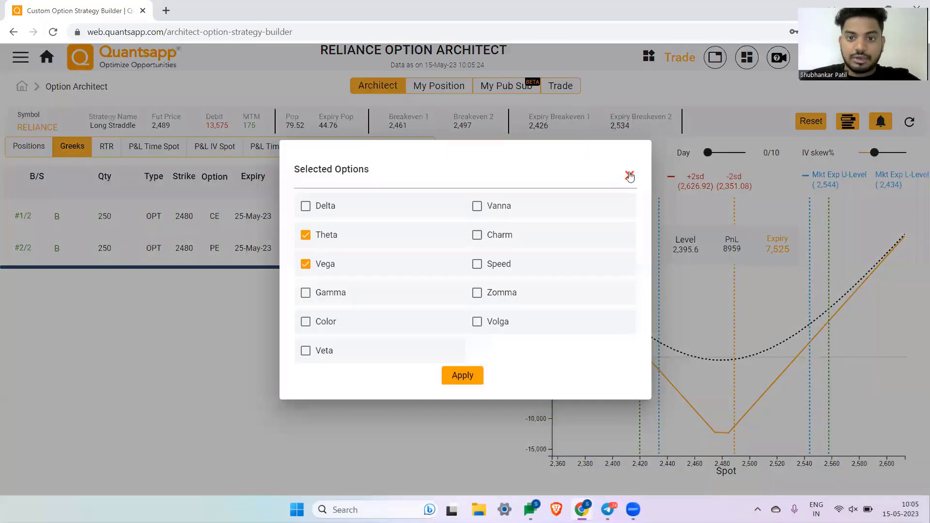
click(629, 175)
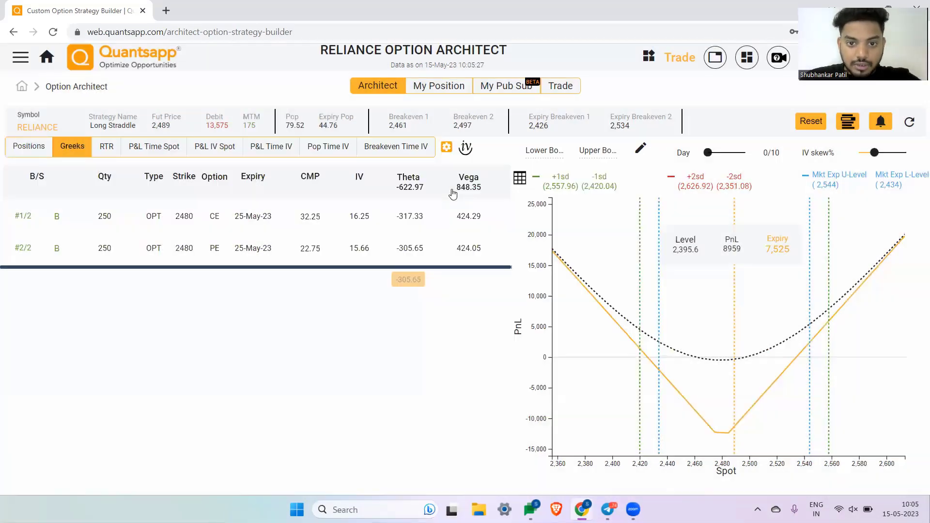
double_click(468, 187)
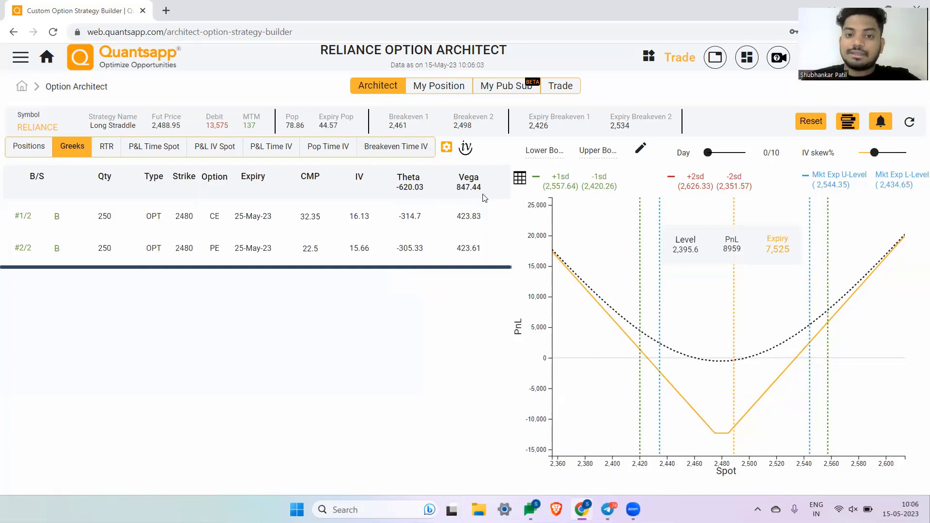
drag(487, 196, 460, 175)
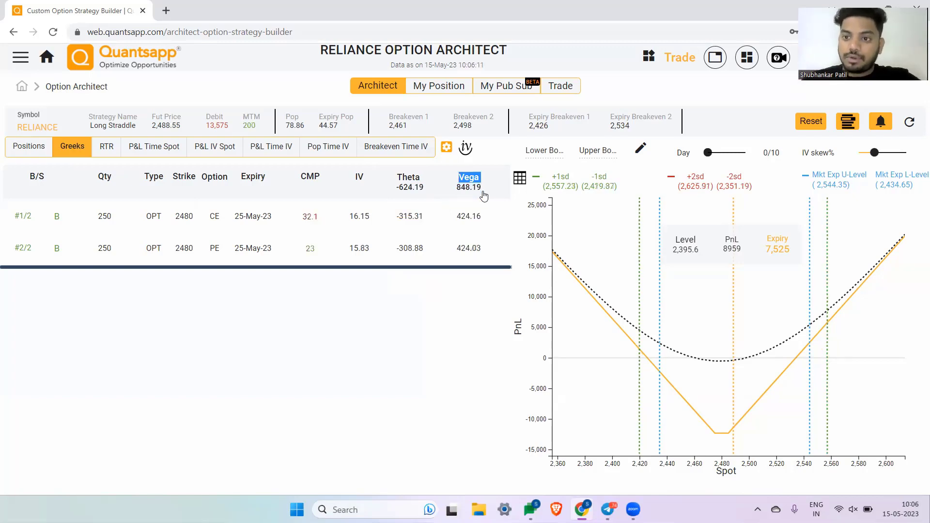
Delete the 2480 PE leg and clear the RELIANCE strategy.
click(42, 146)
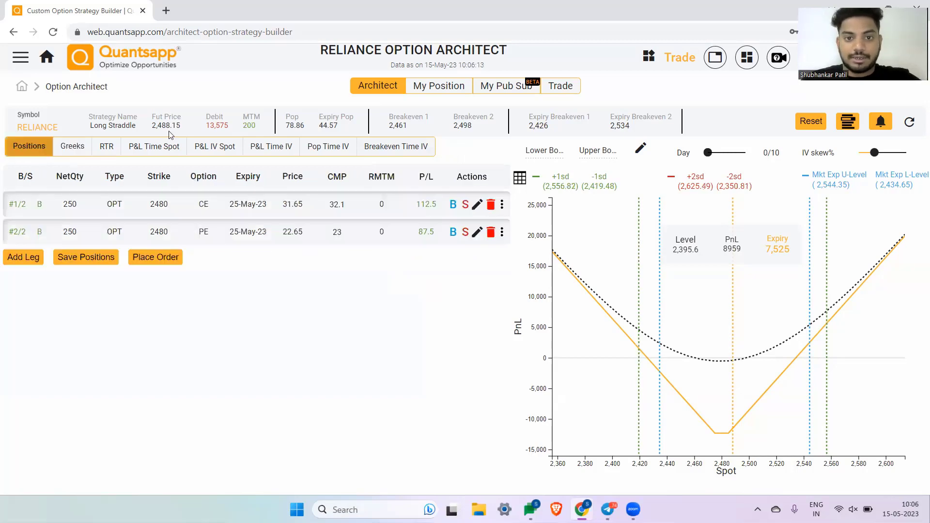
click(490, 232)
click(491, 205)
click(423, 286)
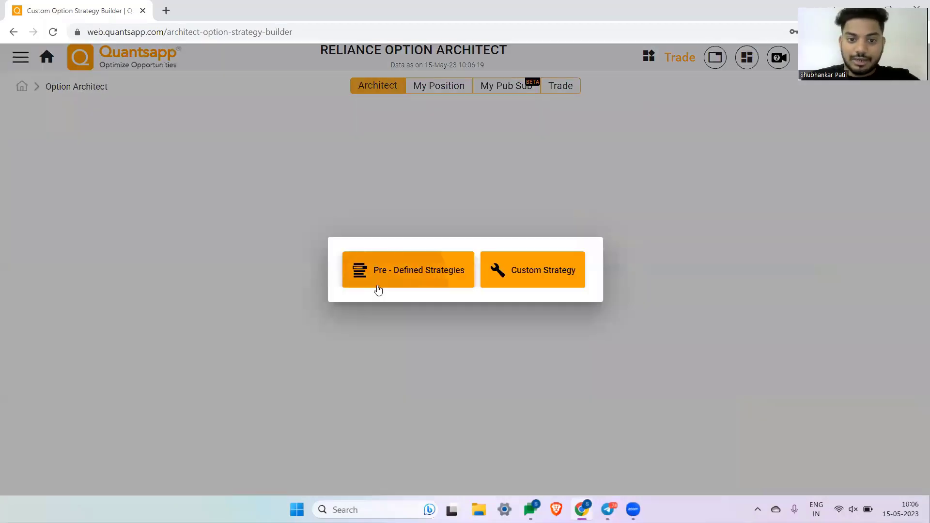
Start a pre-defined strategy with NIFTY as the underlying.
click(378, 285)
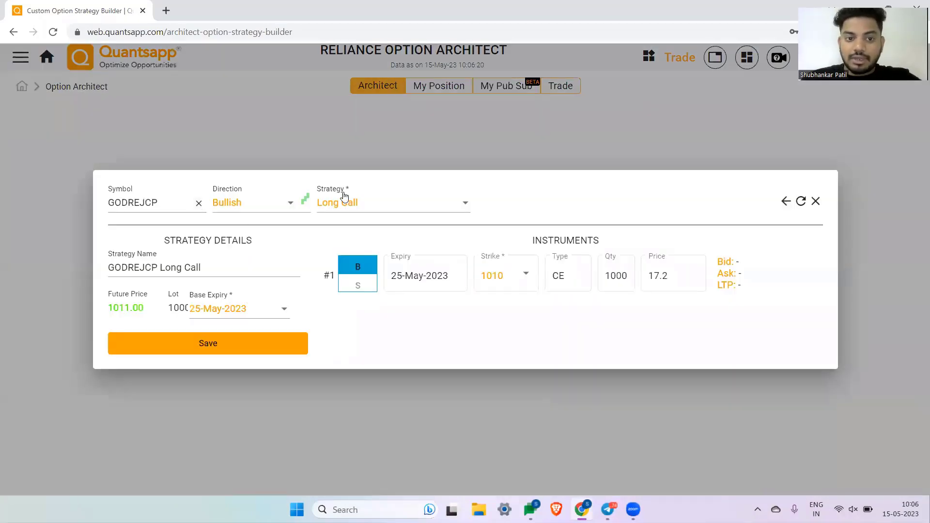
click(159, 201)
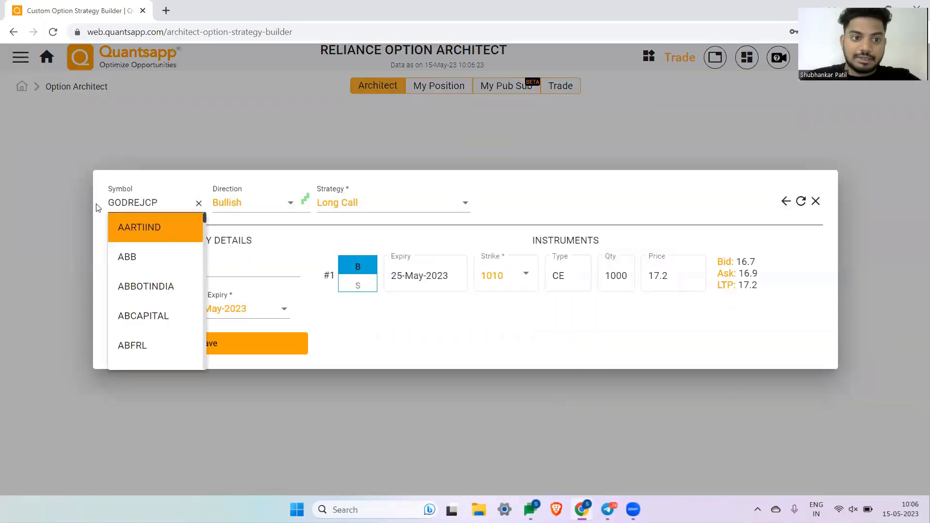
double_click(113, 205)
text(NIFTY)
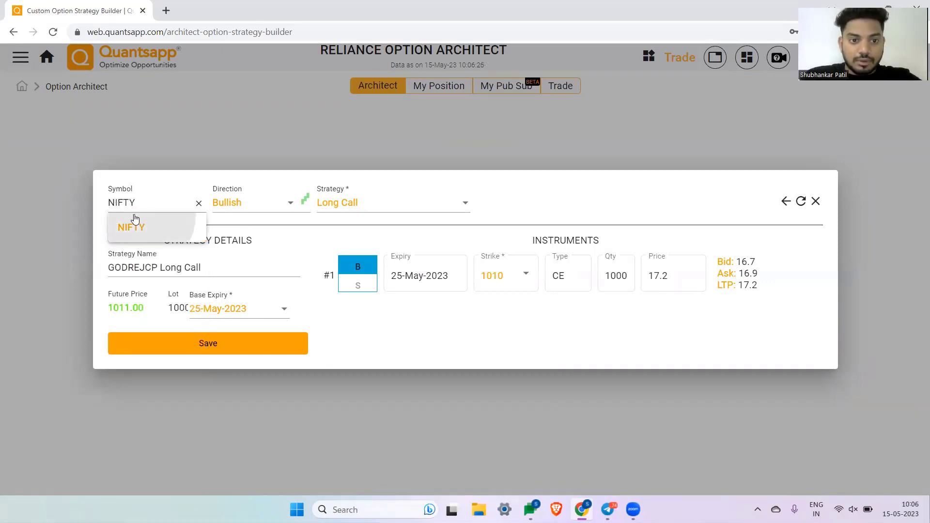
click(131, 225)
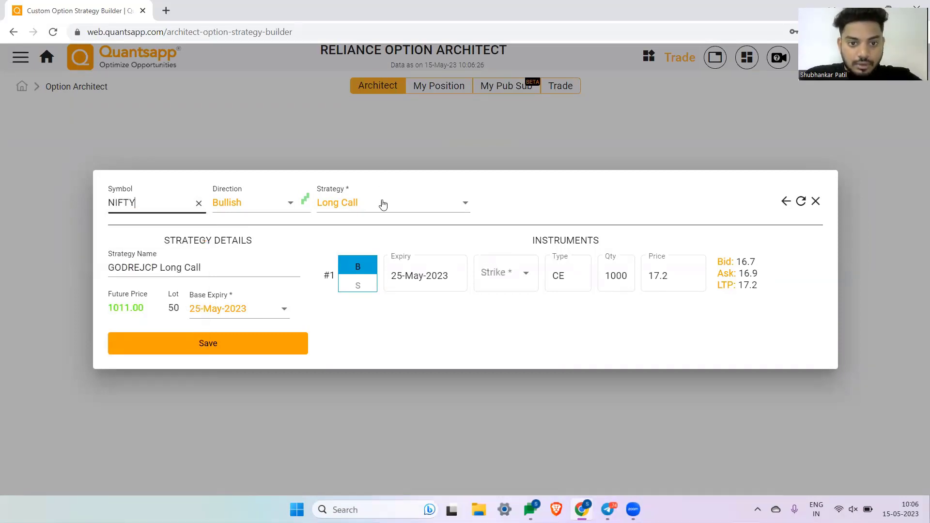
Choose the Oscillate view and save a Short Straddle strategy.
click(383, 203)
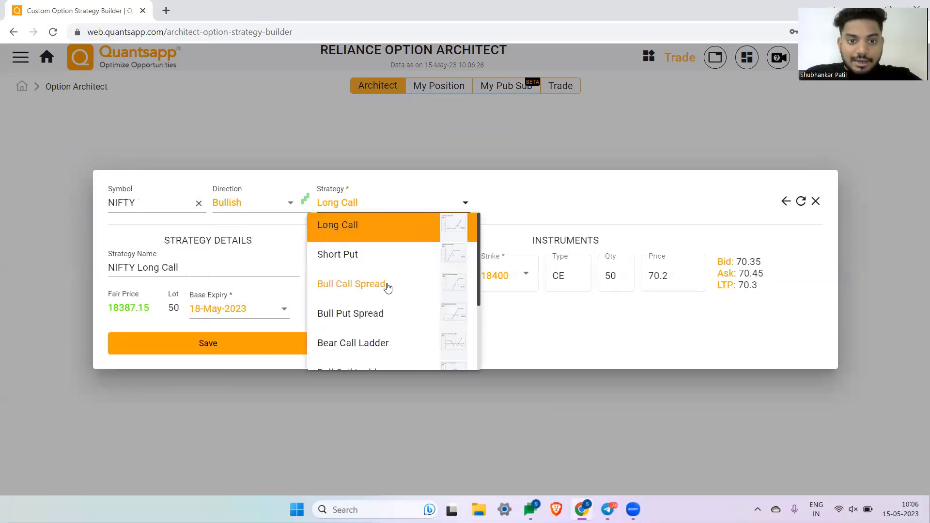
click(266, 204)
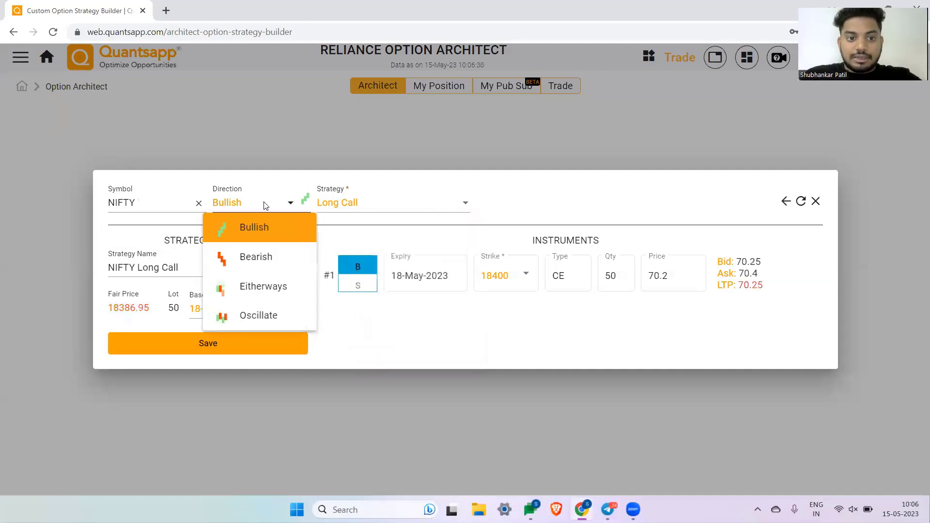
click(262, 328)
click(380, 199)
scroll(381, 266, down, 3)
click(376, 272)
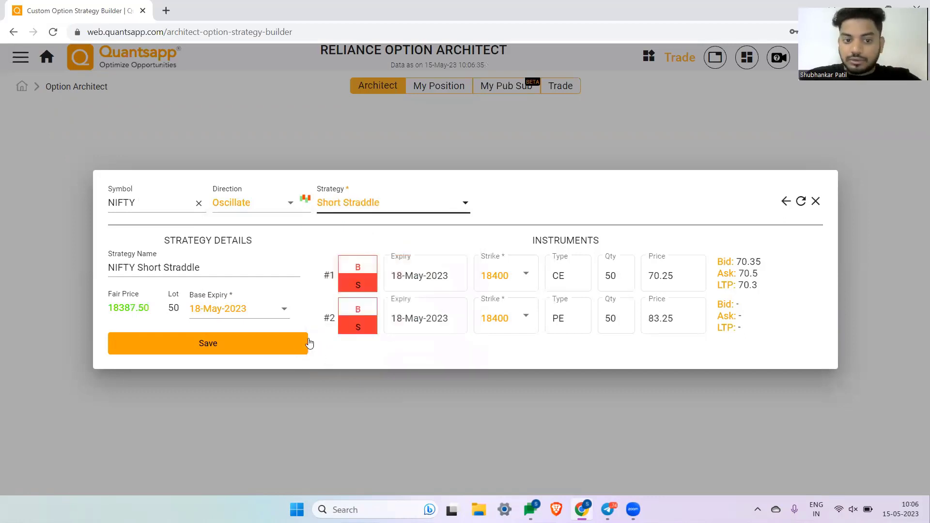
click(259, 347)
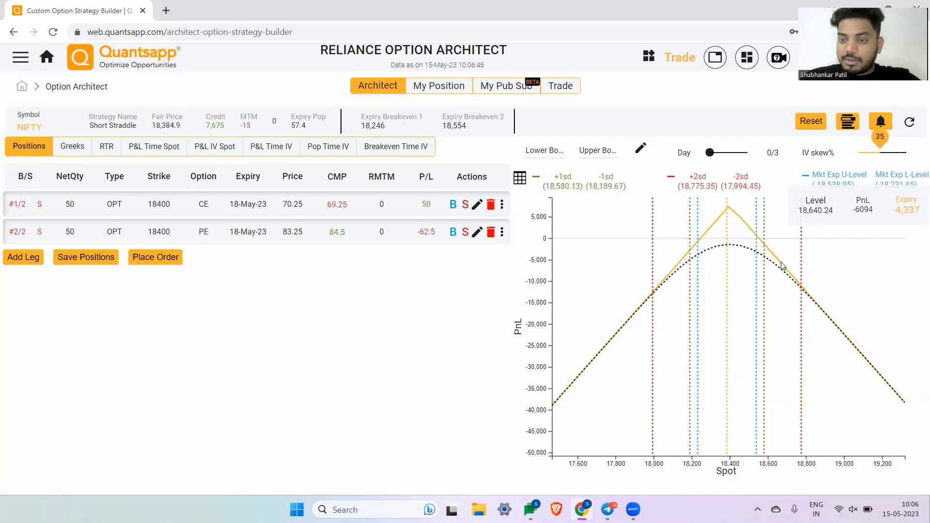
Drag the IV skew slider down to about -27.
mouse_move(879, 152)
mouse_down()
mouse_move(861, 152)
mouse_move(869, 151)
mouse_up()
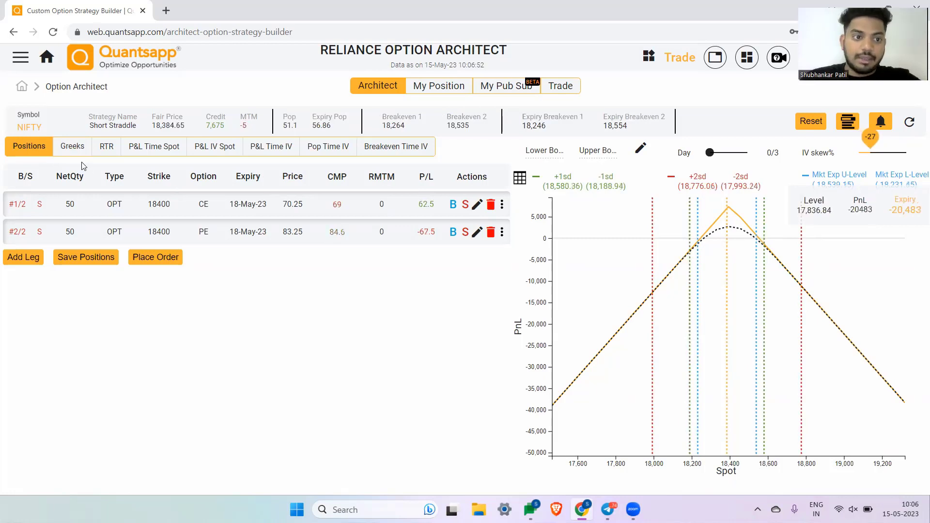
Show the Short Straddle's Greeks and highlight the total Vega of -751.05.
click(72, 147)
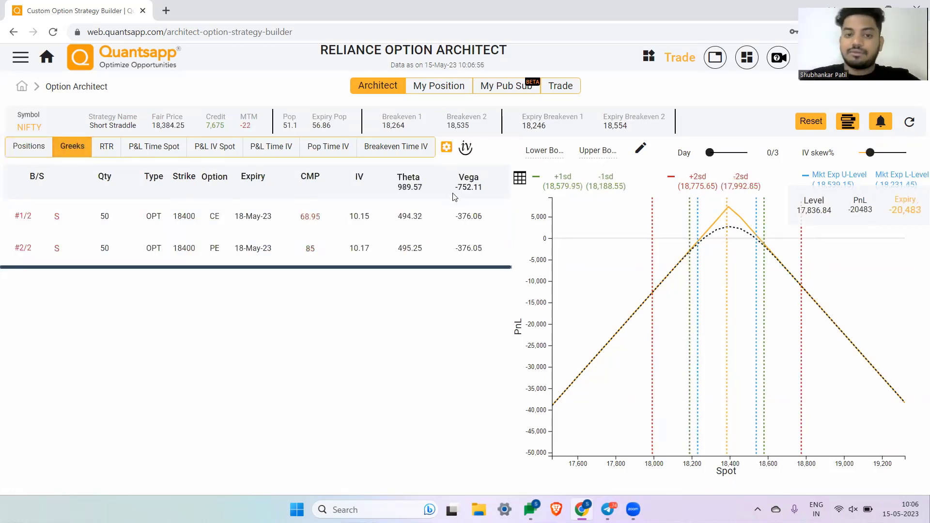
drag(454, 196, 482, 197)
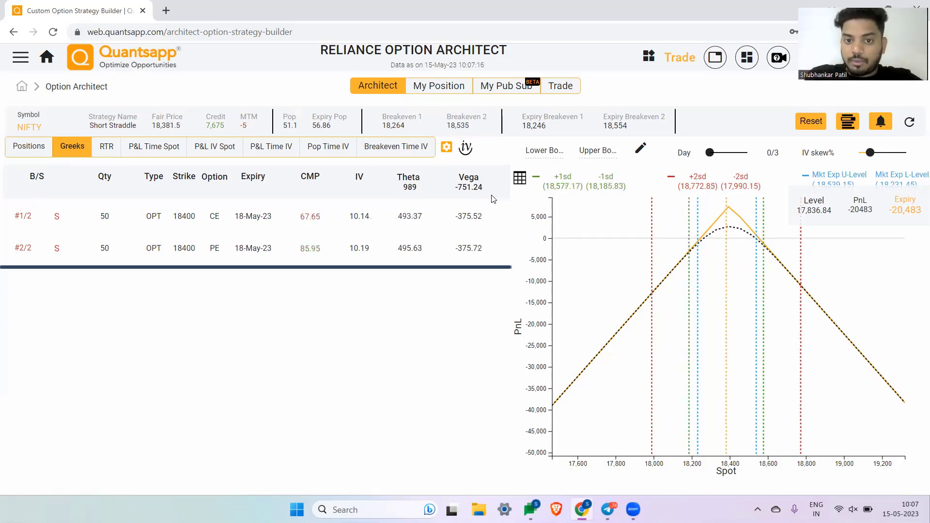
triple_click(491, 200)
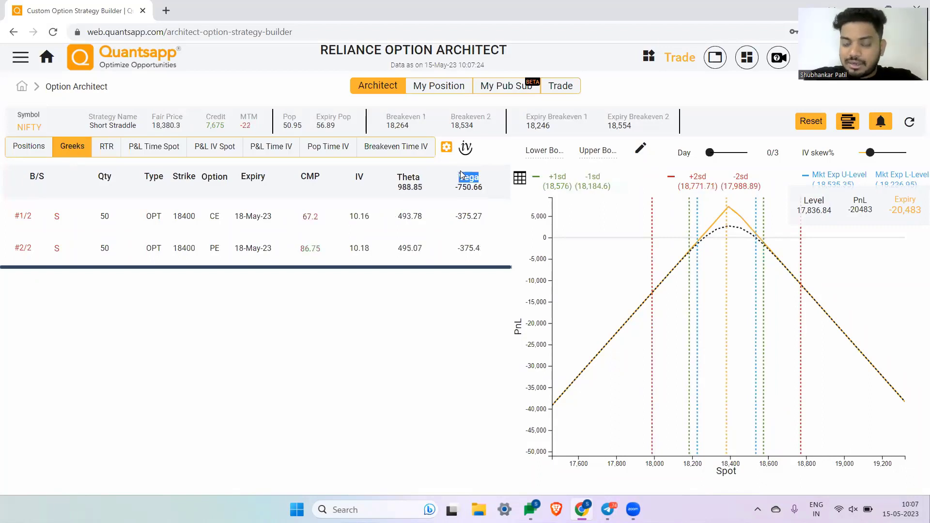
drag(479, 185, 462, 175)
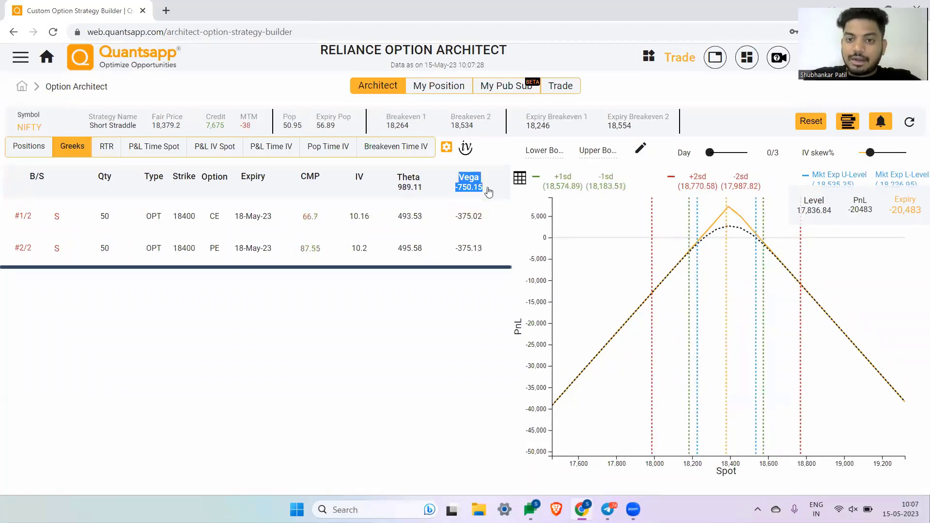
triple_click(488, 192)
Highlight the Vega heading together with its total value.
drag(457, 175, 487, 193)
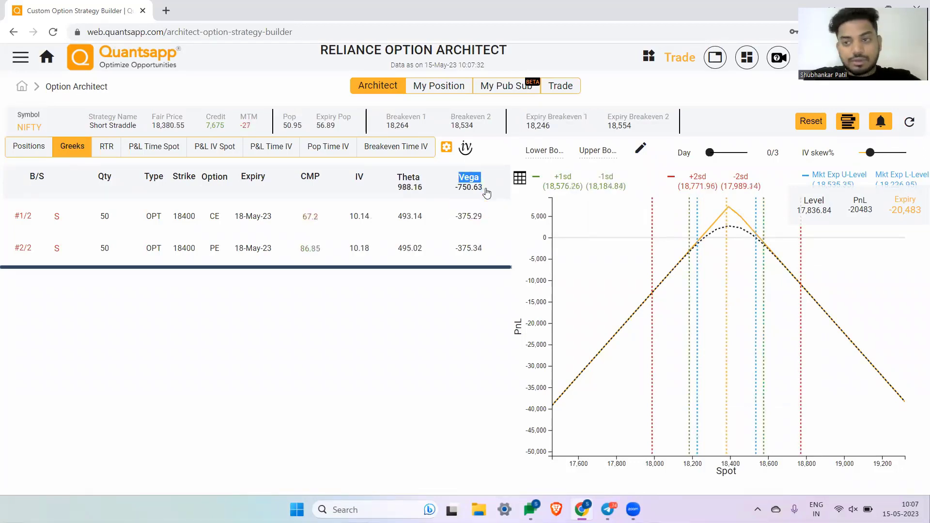
triple_click(475, 191)
double_click(474, 189)
drag(475, 189, 486, 193)
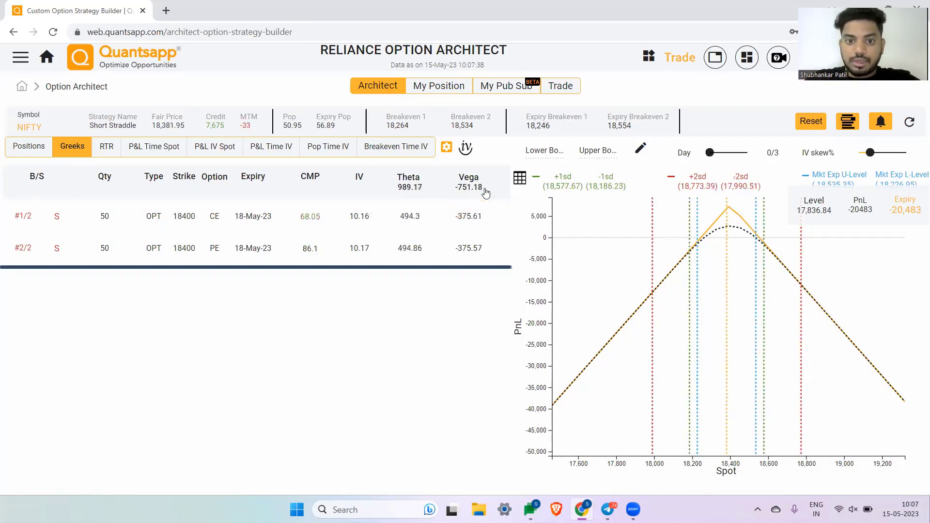
triple_click(455, 180)
mouse_move(455, 180)
mouse_down()
mouse_move(458, 203)
mouse_move(460, 175)
mouse_up()
double_click(460, 176)
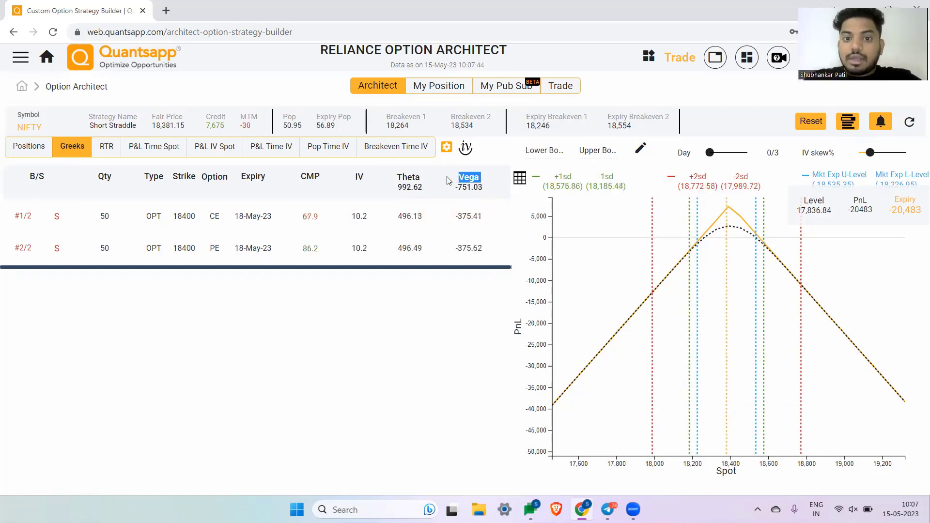
triple_click(470, 182)
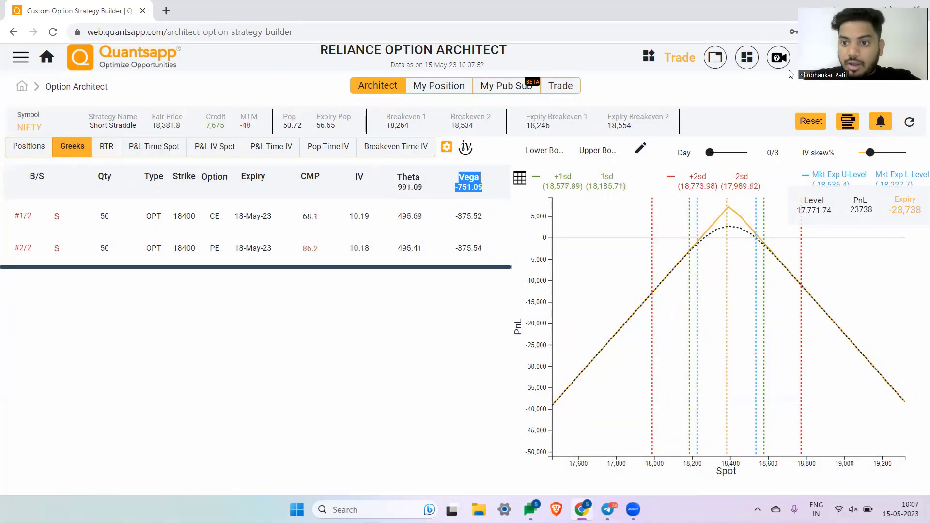
Reset the strategy and build a custom one with a bought NIFTY 18400 CE.
click(810, 120)
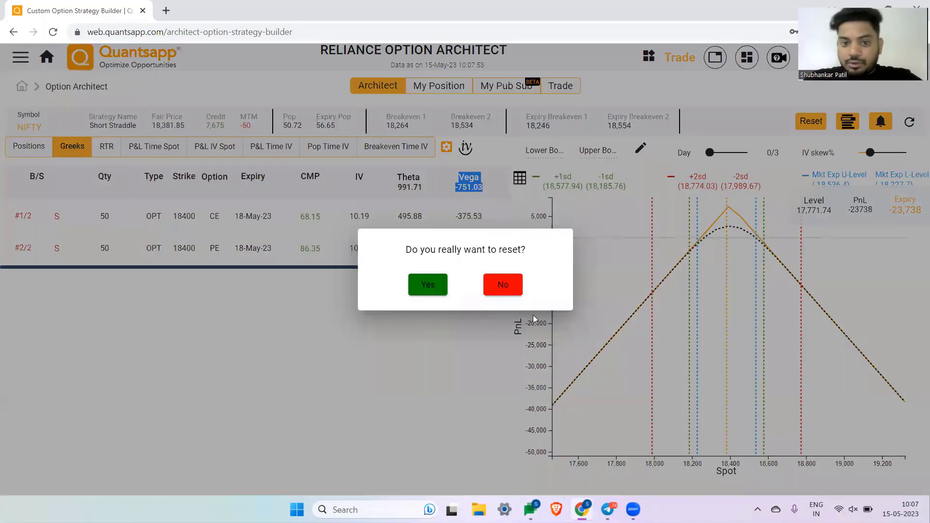
click(426, 289)
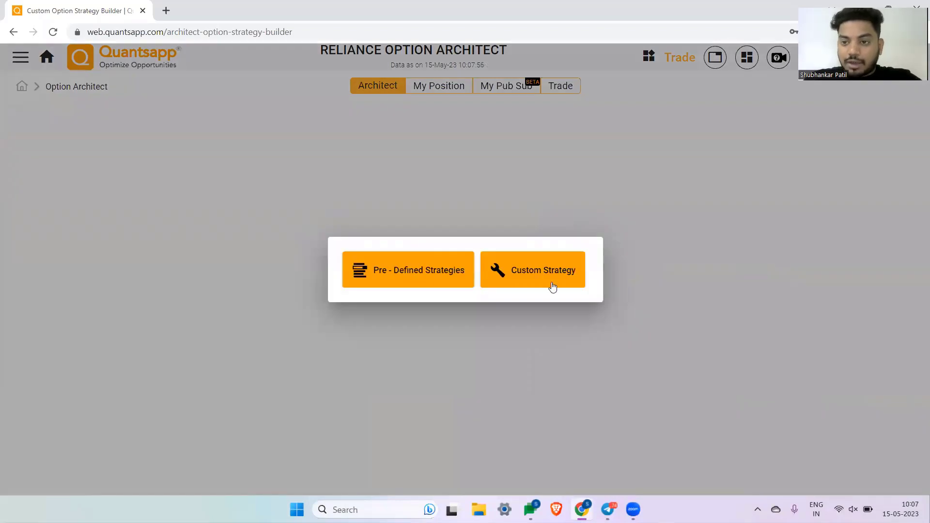
click(553, 287)
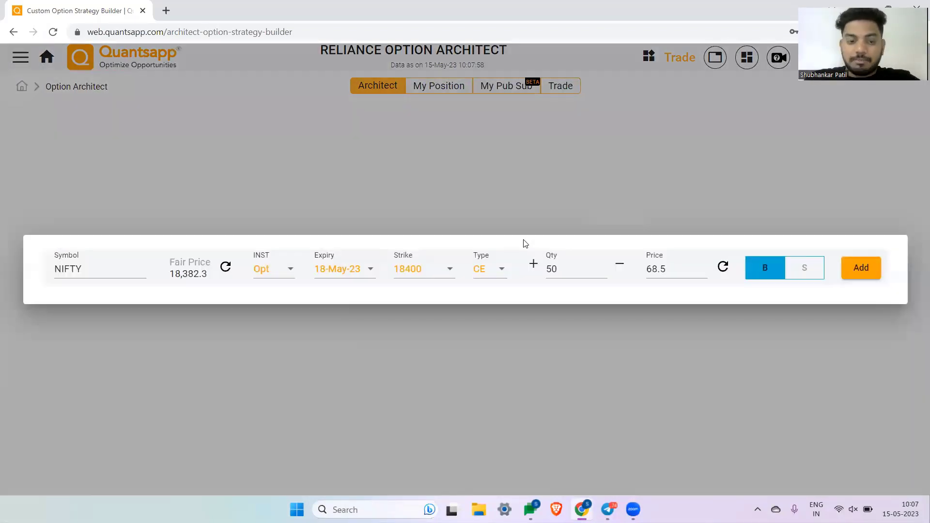
click(854, 270)
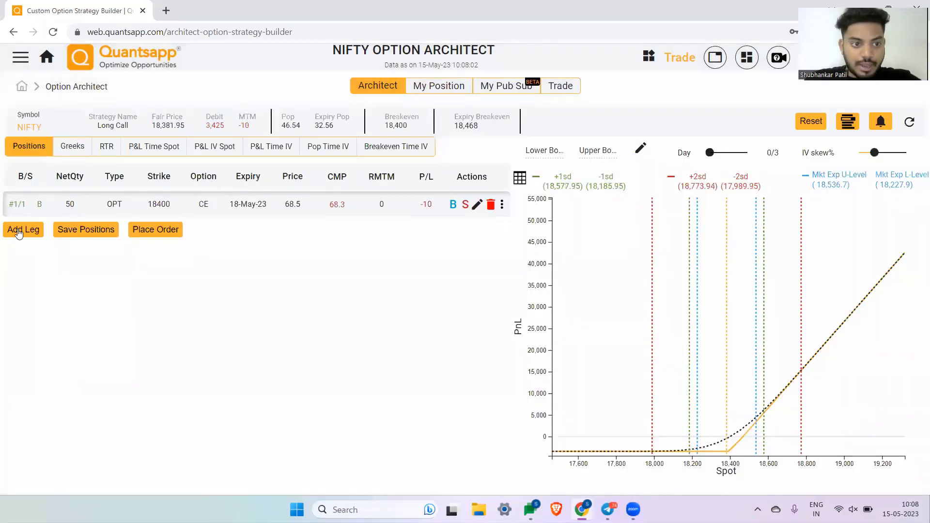
Add a sold 18550 CE leg to form the Bull Call Spread and review its Greeks.
click(19, 230)
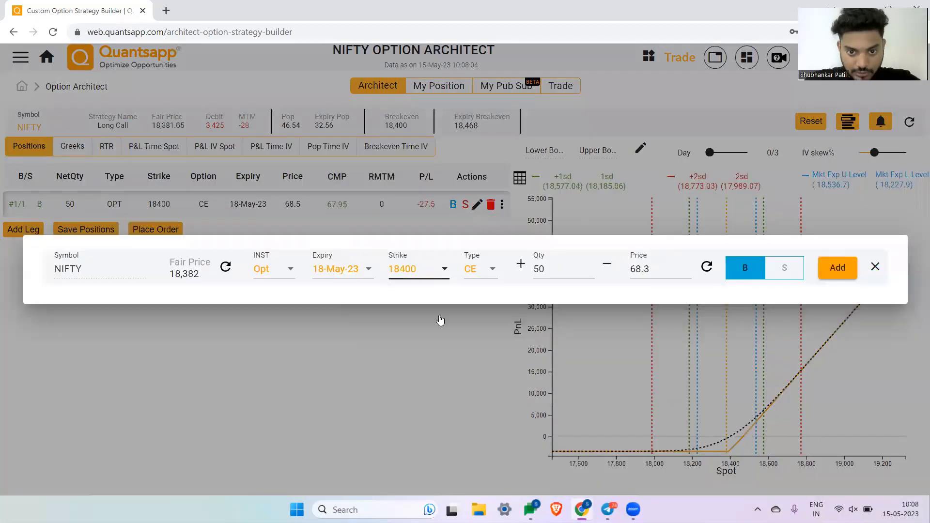
click(442, 268)
click(432, 315)
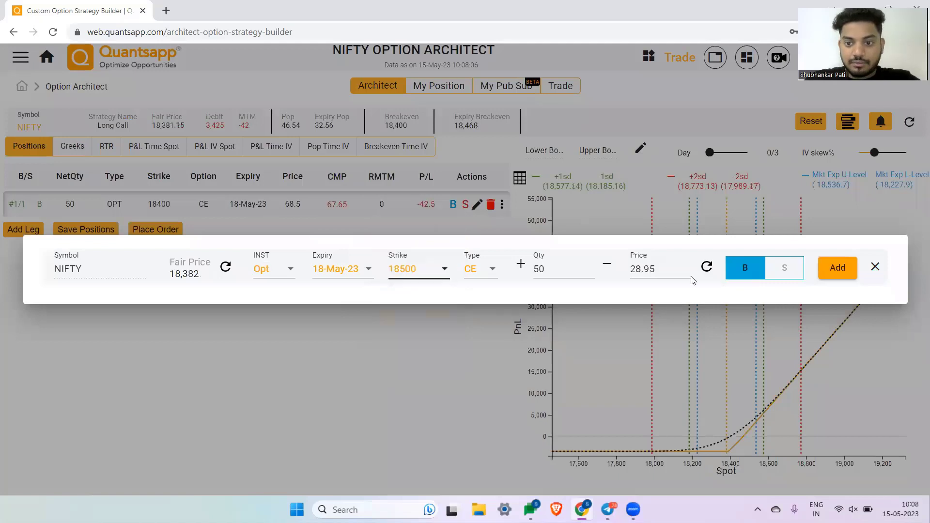
click(432, 284)
click(428, 357)
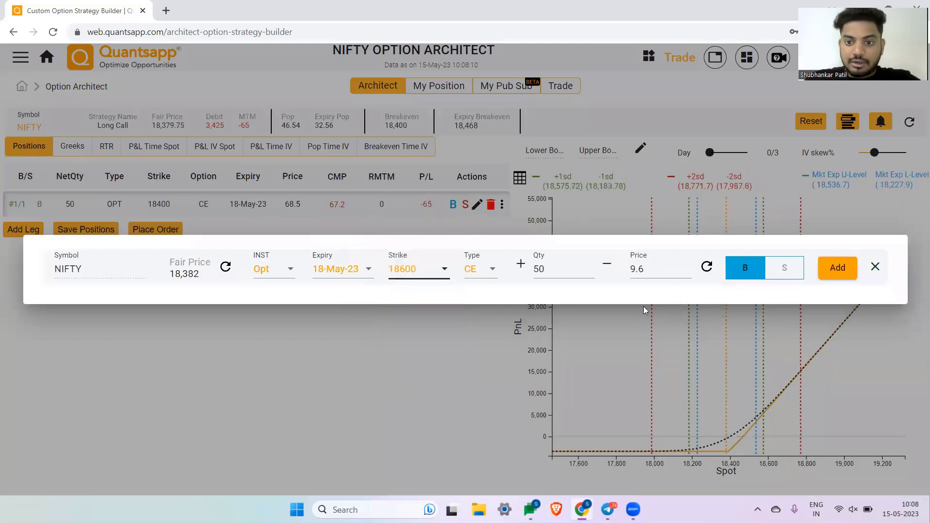
click(781, 277)
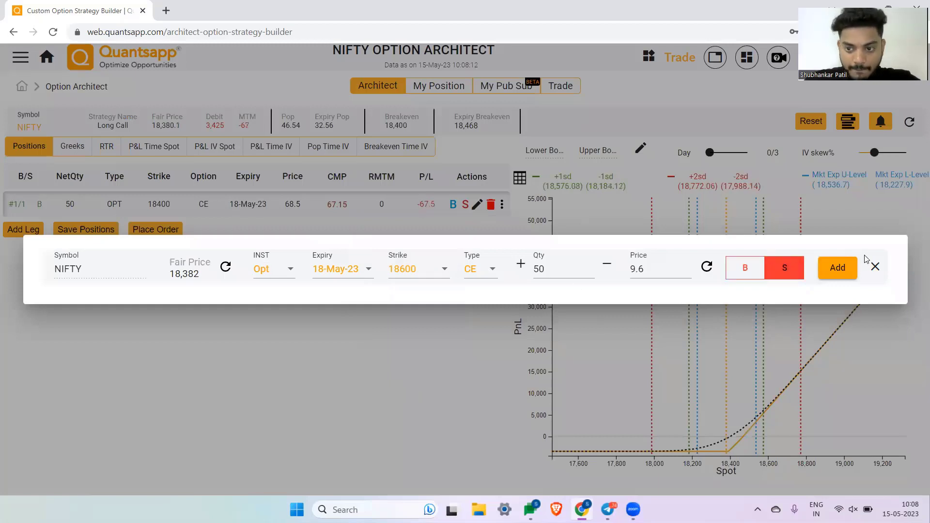
click(399, 277)
click(404, 264)
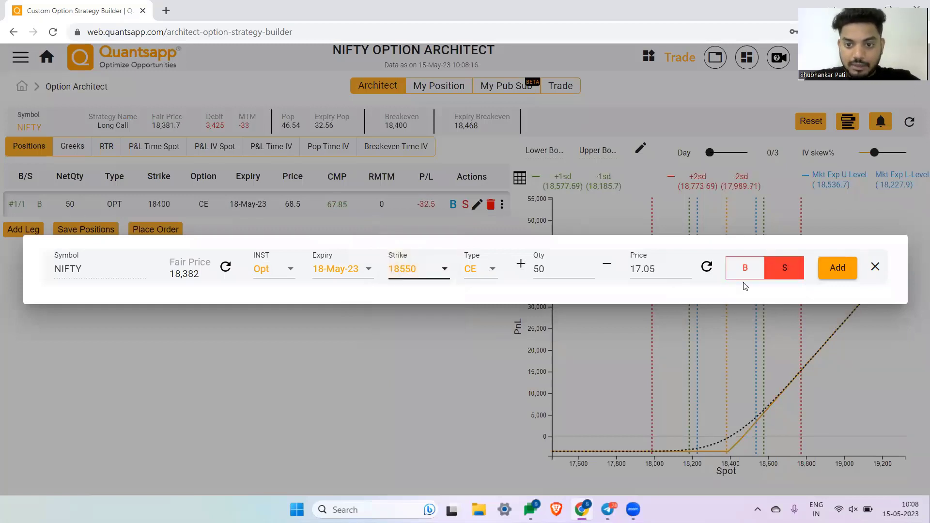
click(839, 269)
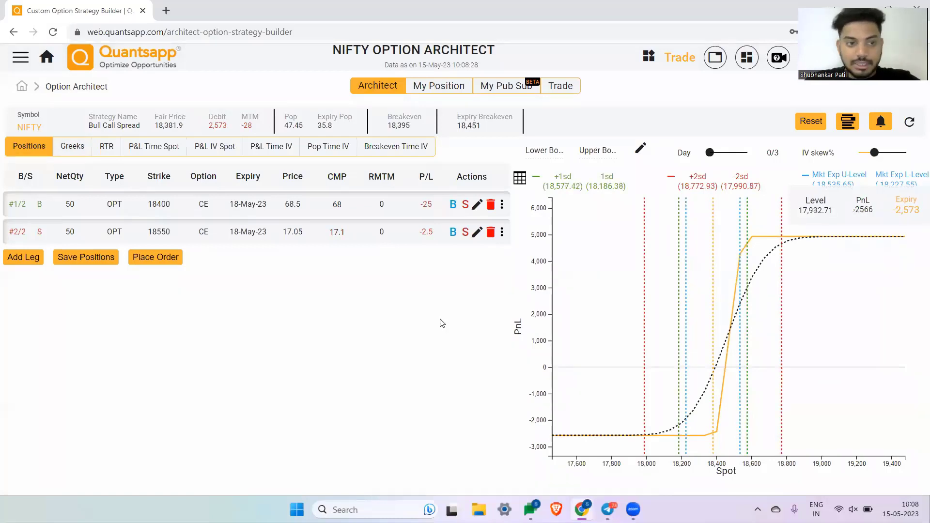
click(70, 145)
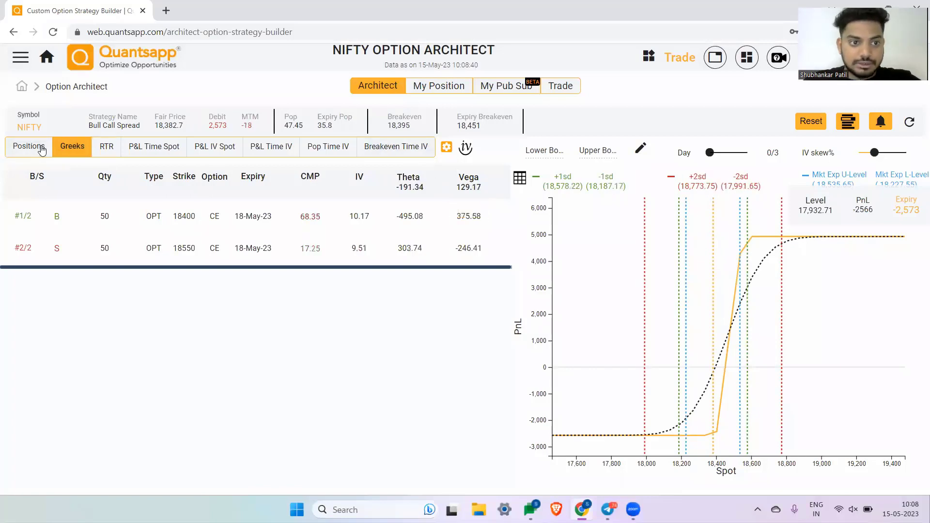
click(38, 146)
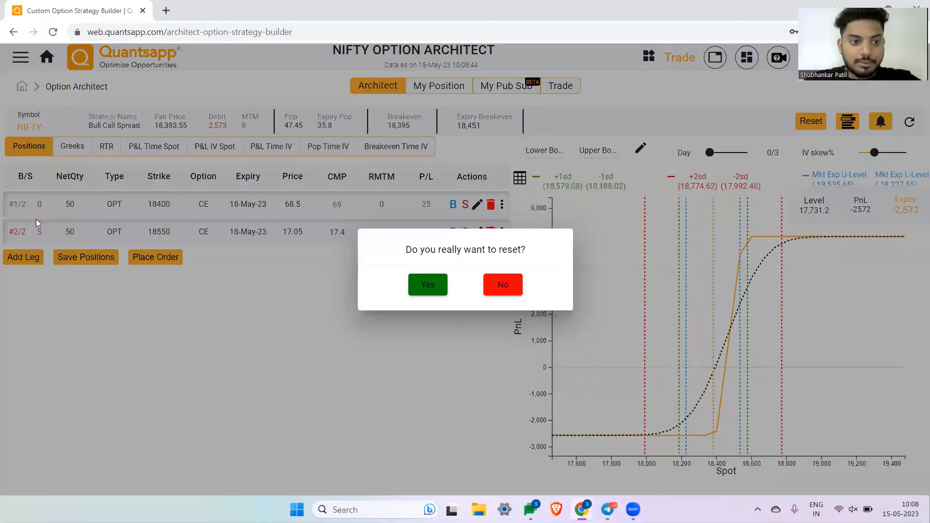
Confirm the reset and start a pre-defined strategy on NIFTY.
click(428, 285)
click(436, 274)
click(179, 202)
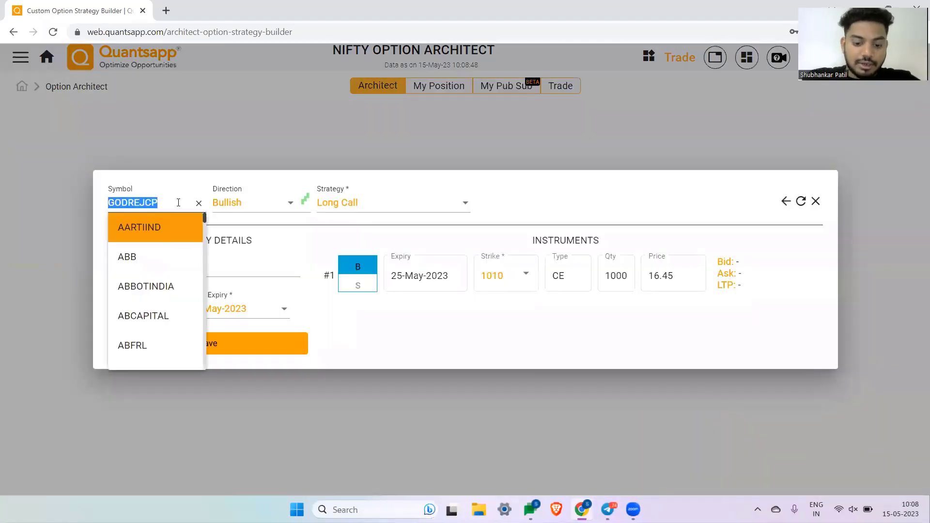
text(NIFTY)
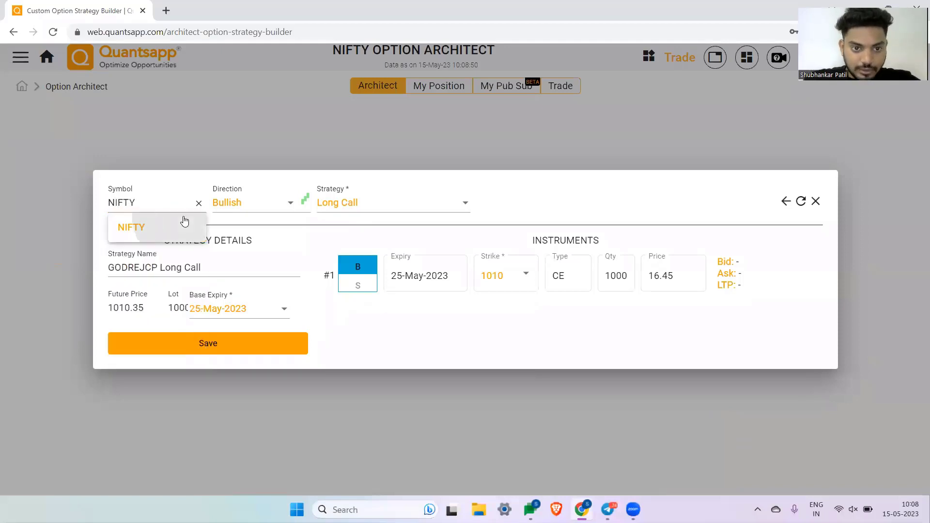
click(182, 220)
Save a Bull Put Spread with the first leg's strike at 18300.
click(364, 207)
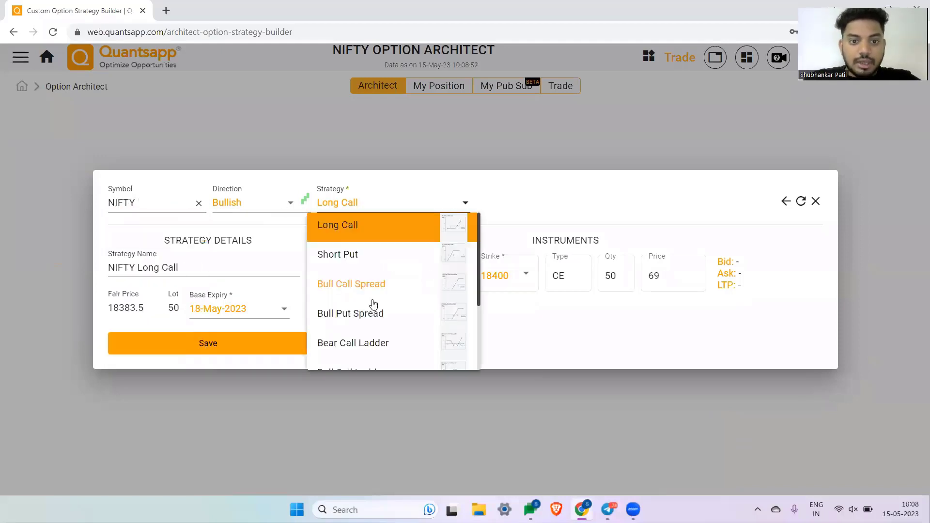
scroll(373, 310, down, 1)
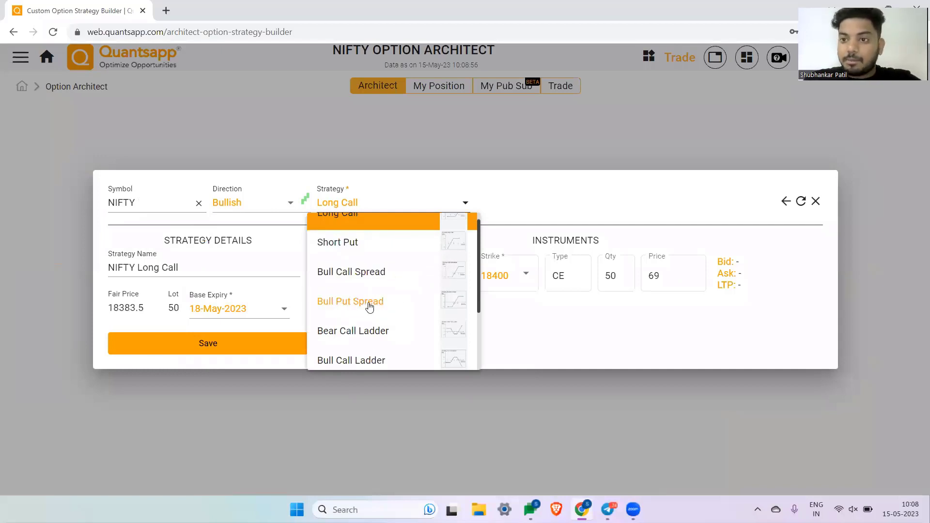
click(369, 305)
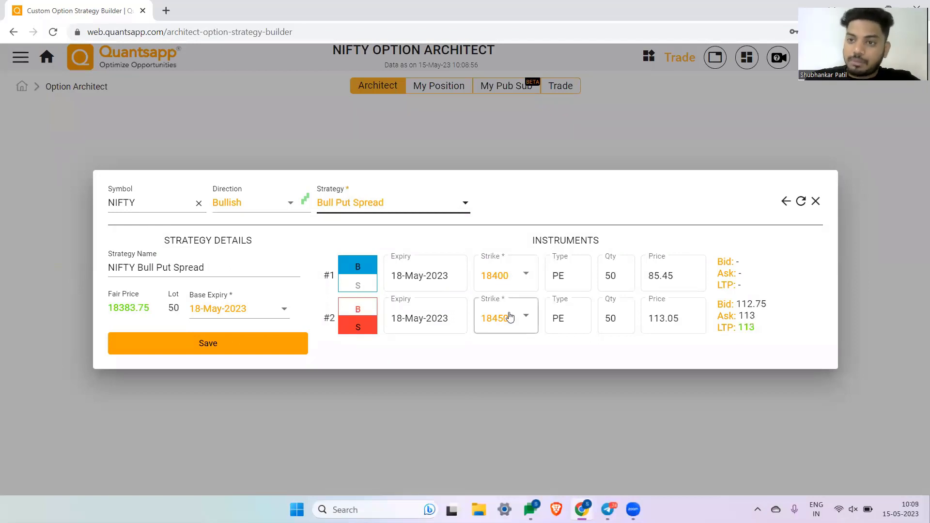
click(509, 291)
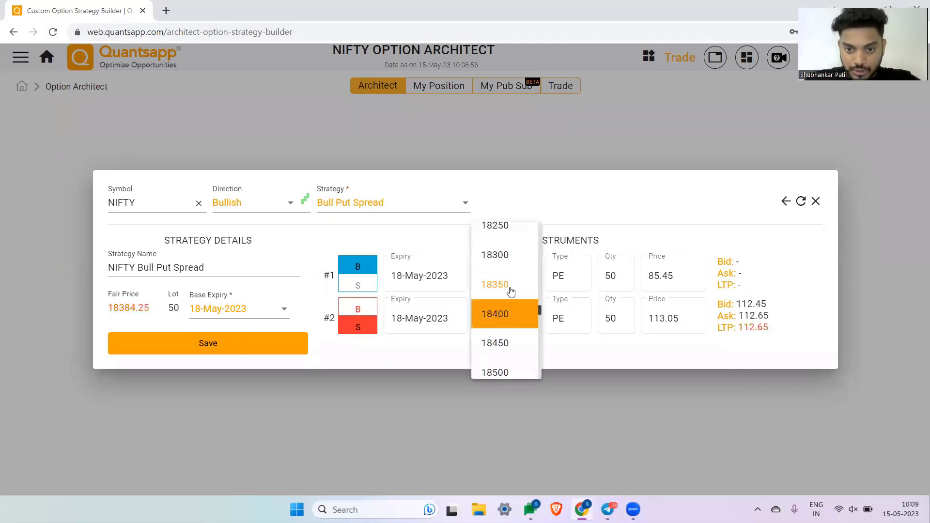
click(508, 260)
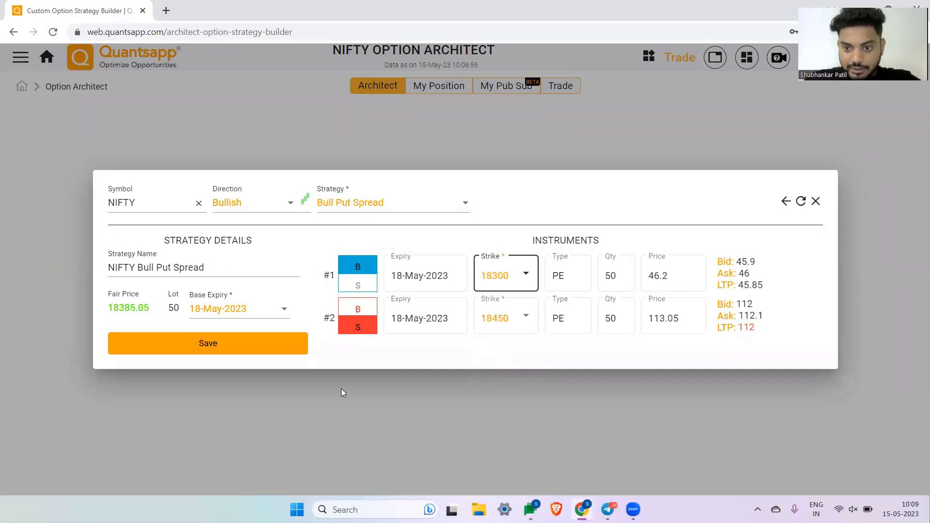
click(254, 349)
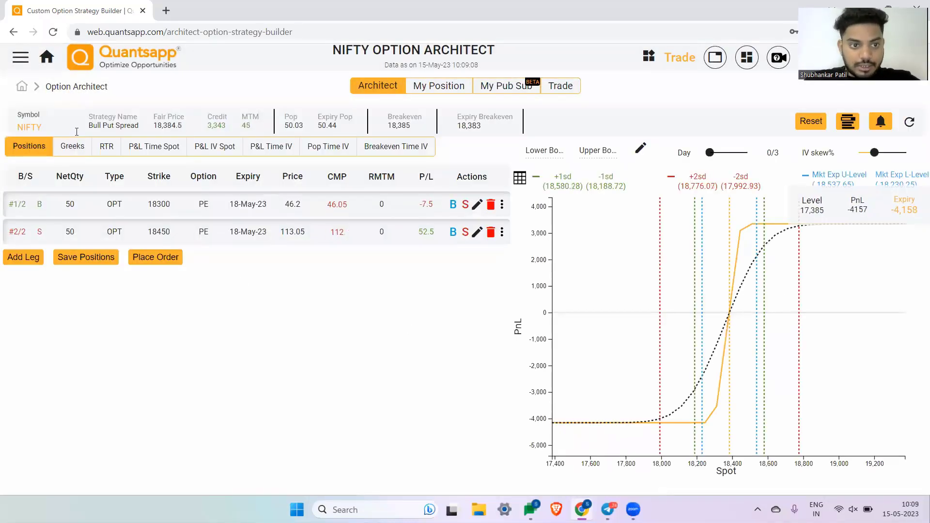
Show its Greeks, highlighting the net Vega of -12.18 and the bought put's vega.
click(73, 147)
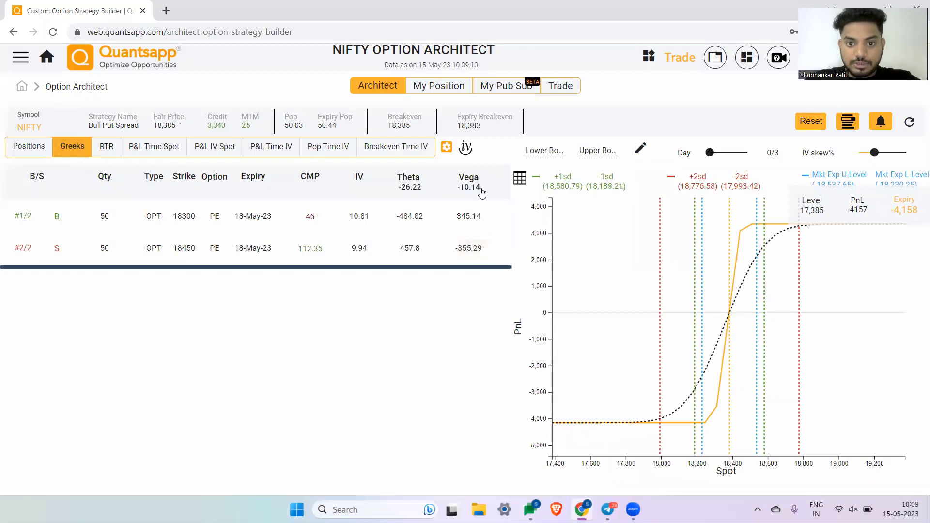
drag(458, 191, 478, 193)
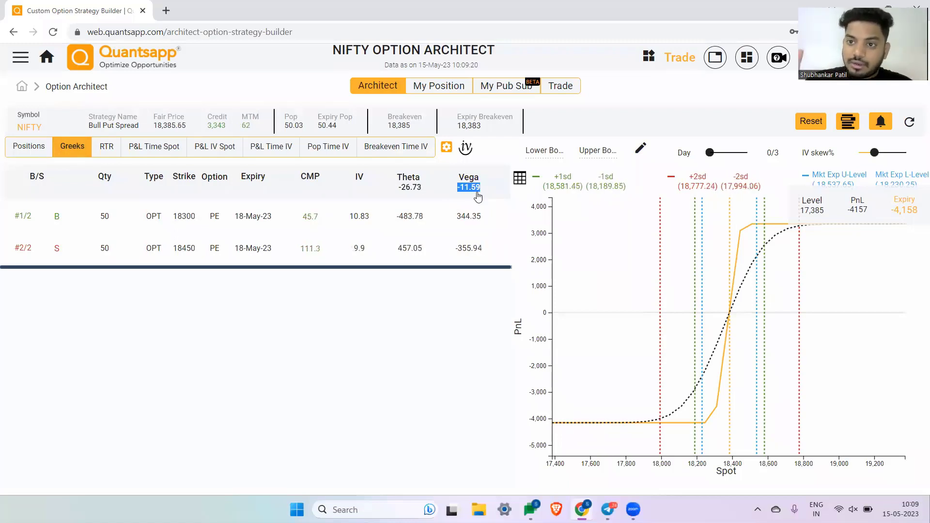
drag(477, 196, 495, 228)
double_click(469, 216)
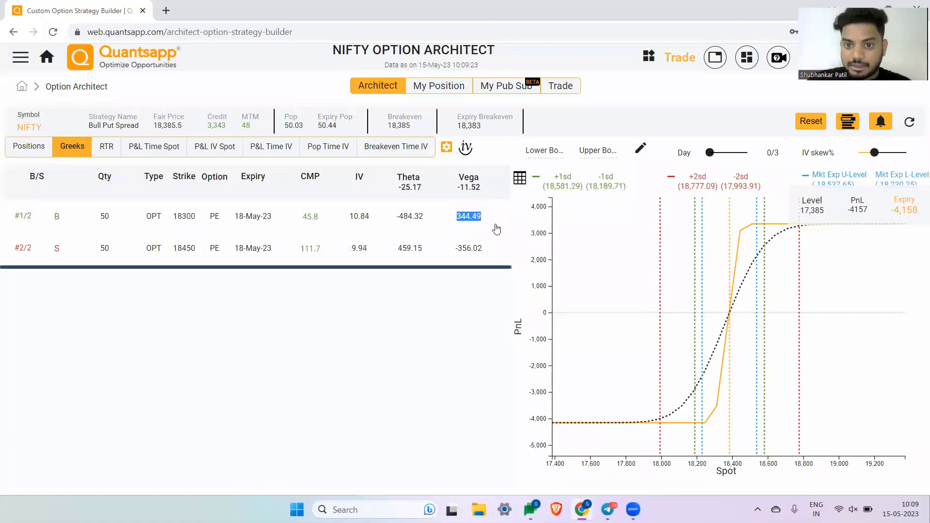
From the home page, search 'iv' and open the IVR/IVP-H chart.
click(46, 59)
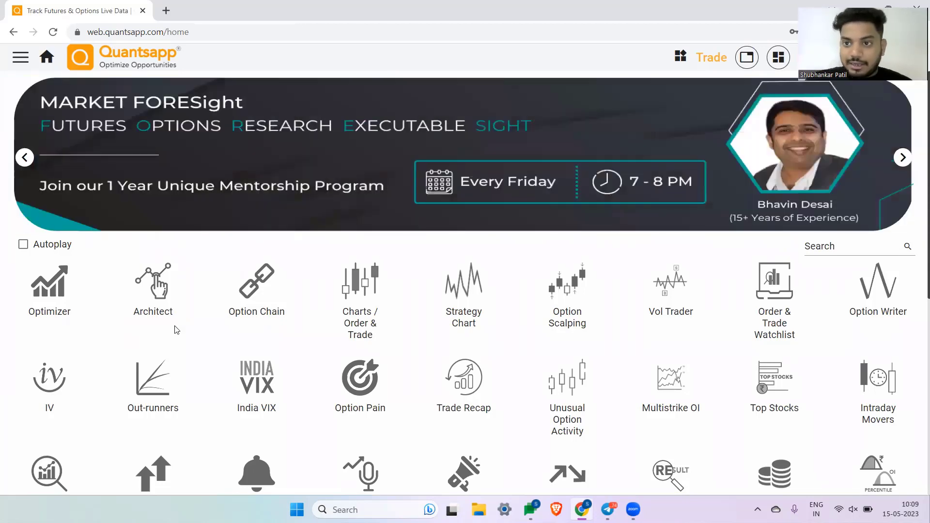
click(822, 244)
text(iv)
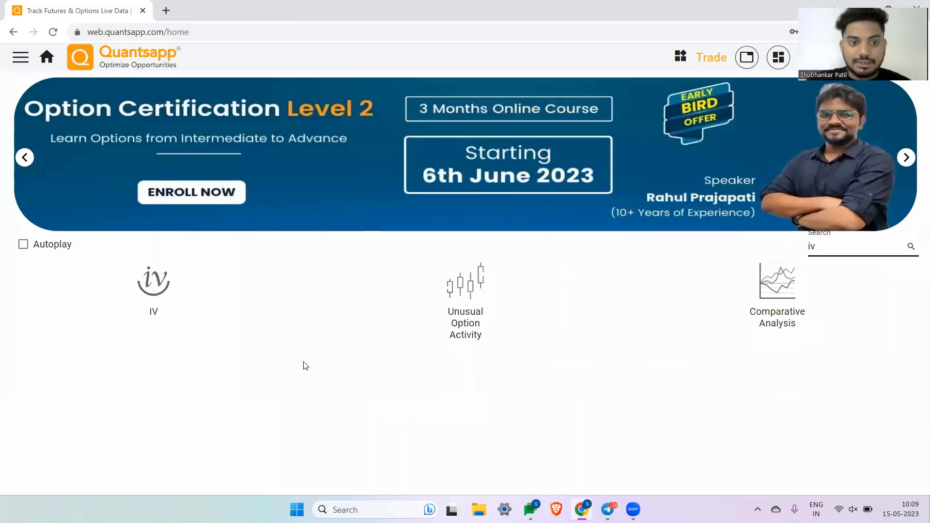
click(147, 312)
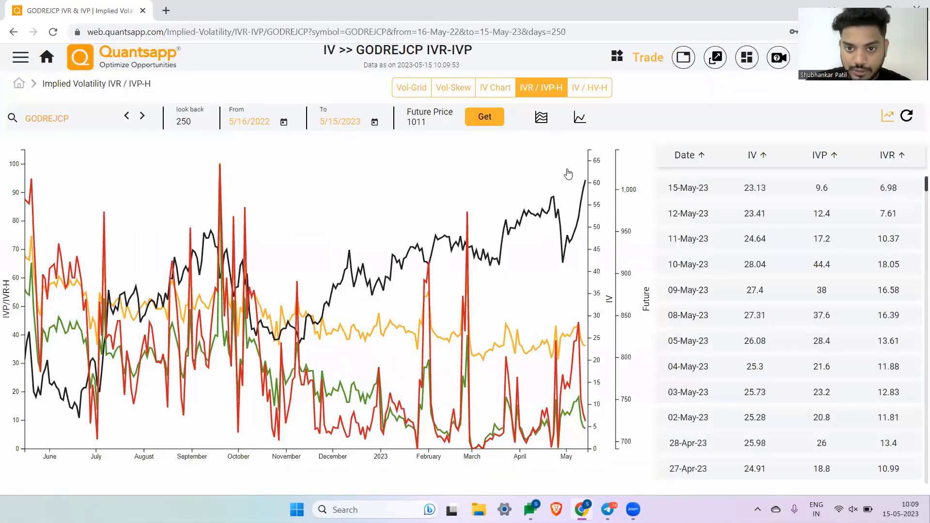
Hide the IVP, IVR and Future lines, keeping only IV, and enter NIFTY as the symbol.
click(569, 174)
click(569, 173)
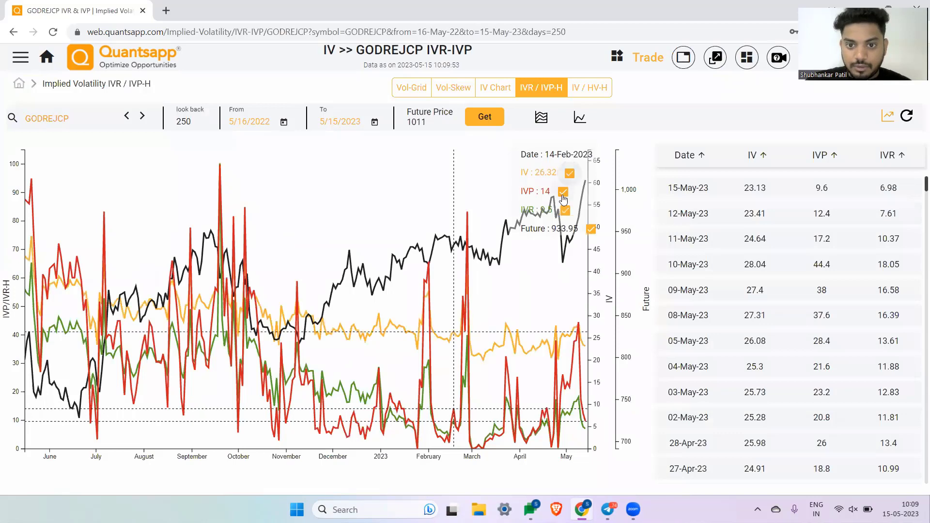
click(563, 192)
click(564, 211)
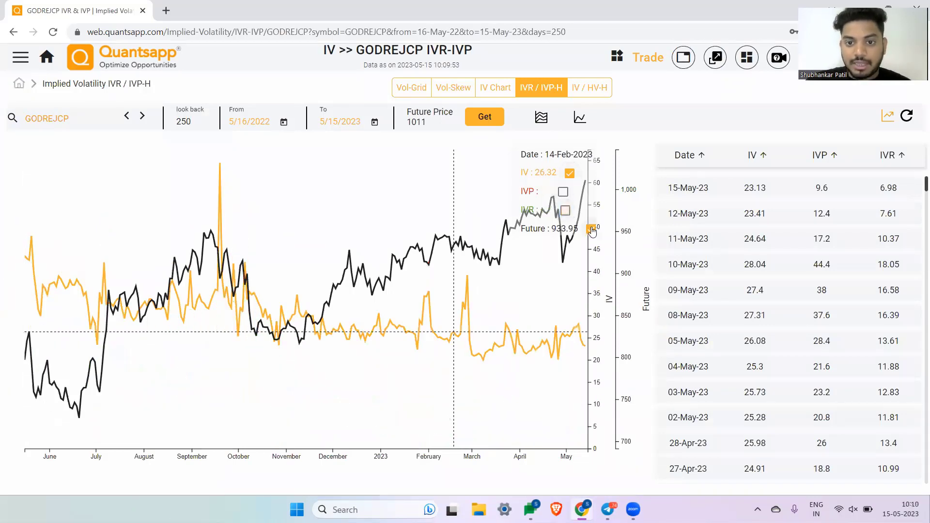
click(590, 229)
click(84, 123)
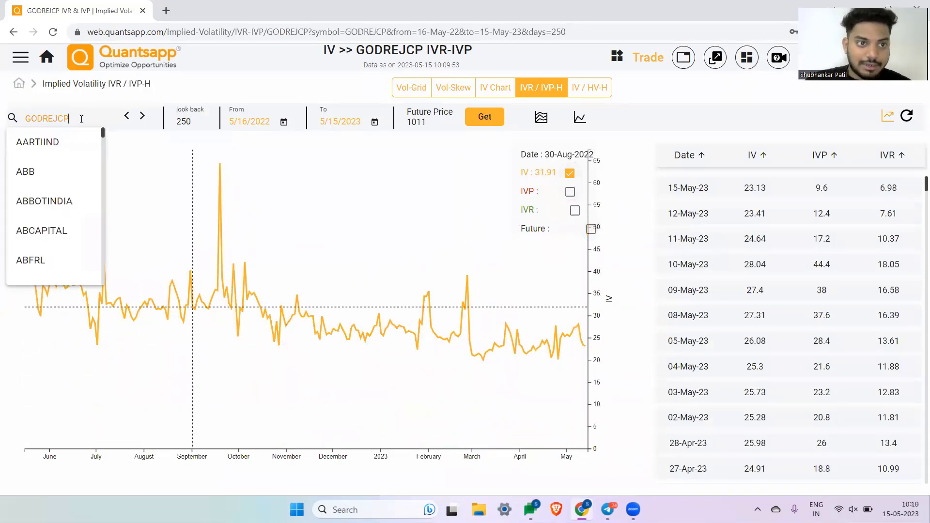
key(ctrl+a)
text(NIFty)
Select NIFTY from the suggestions to load its IV history chart.
click(17, 226)
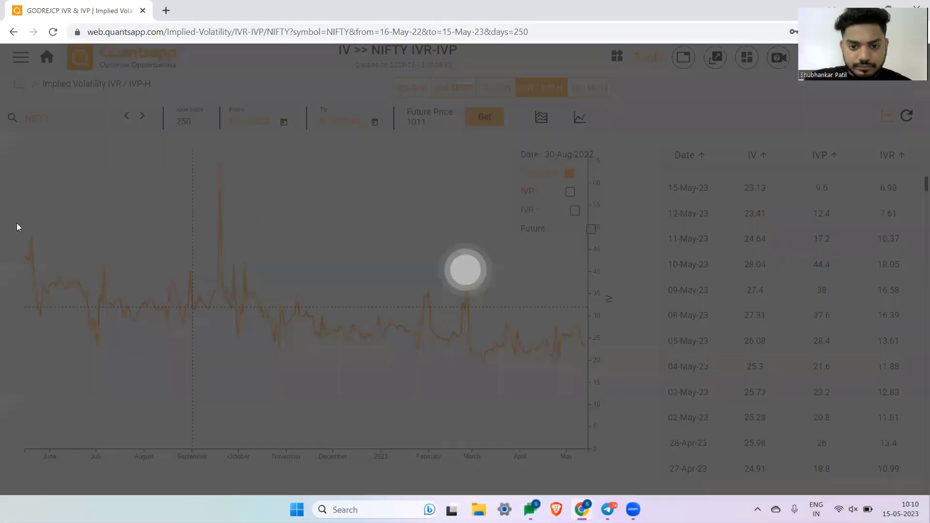